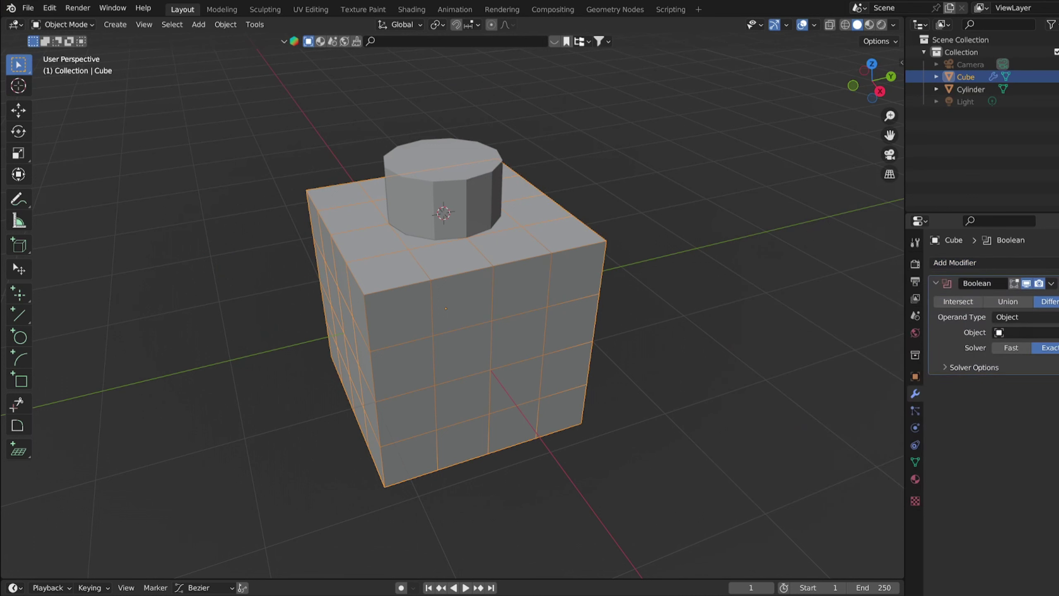
Set the cylinder as the cutting object of the cube's Difference Boolean modifier and apply the modifier
key("e")
left_click(425, 169)
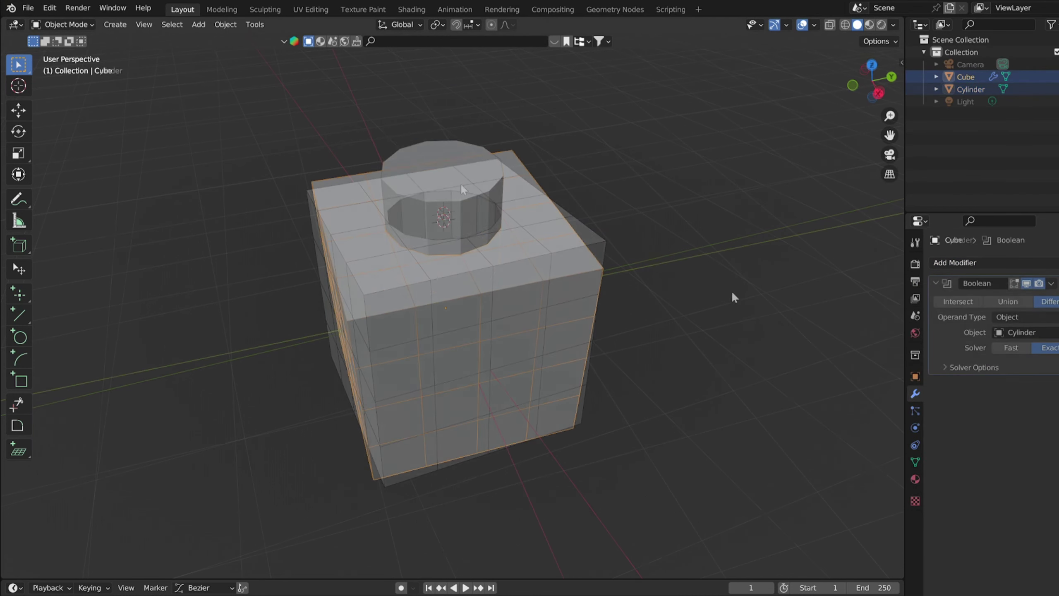
left_click(1051, 284)
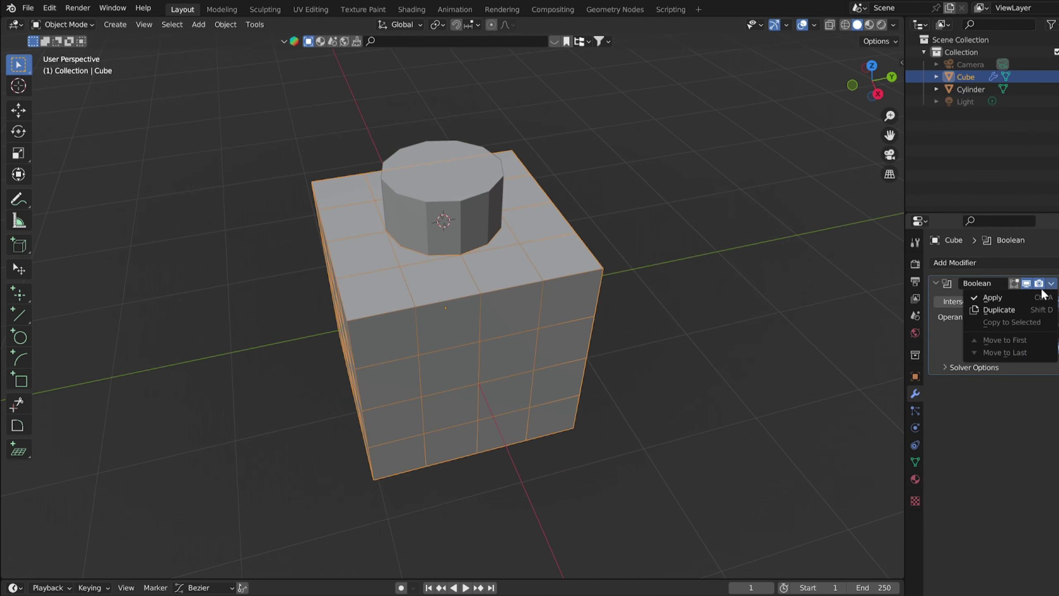
key("ctrl+a")
Delete the cutter cylinder standing on the cube
left_click(423, 194)
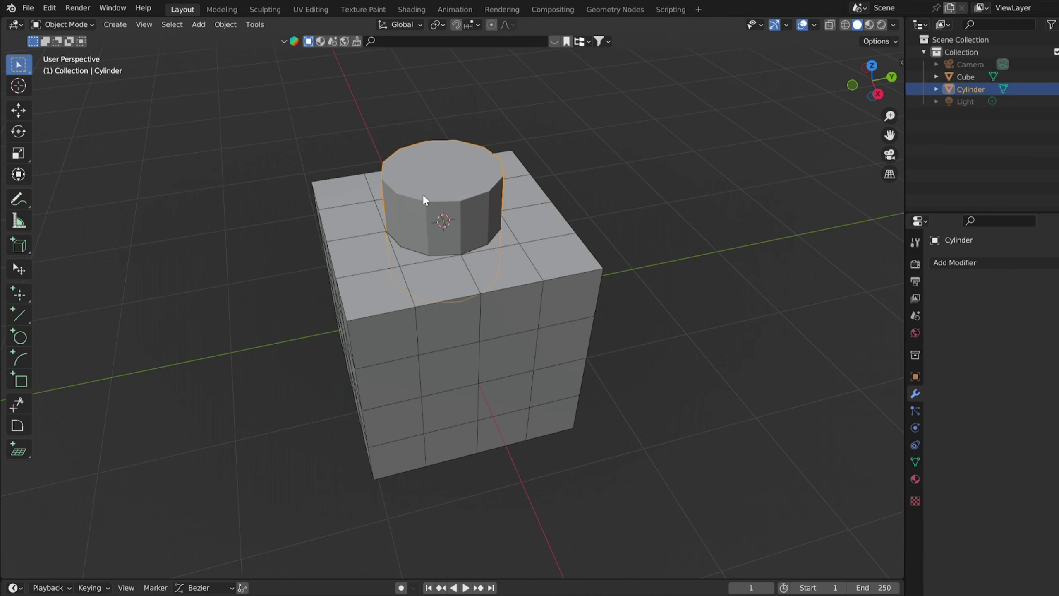
key("x")
left_click(422, 193)
In the cube's mesh, connect the hole's rim vertices to the corner vertices of the grid square surrounding it
left_click(490, 187)
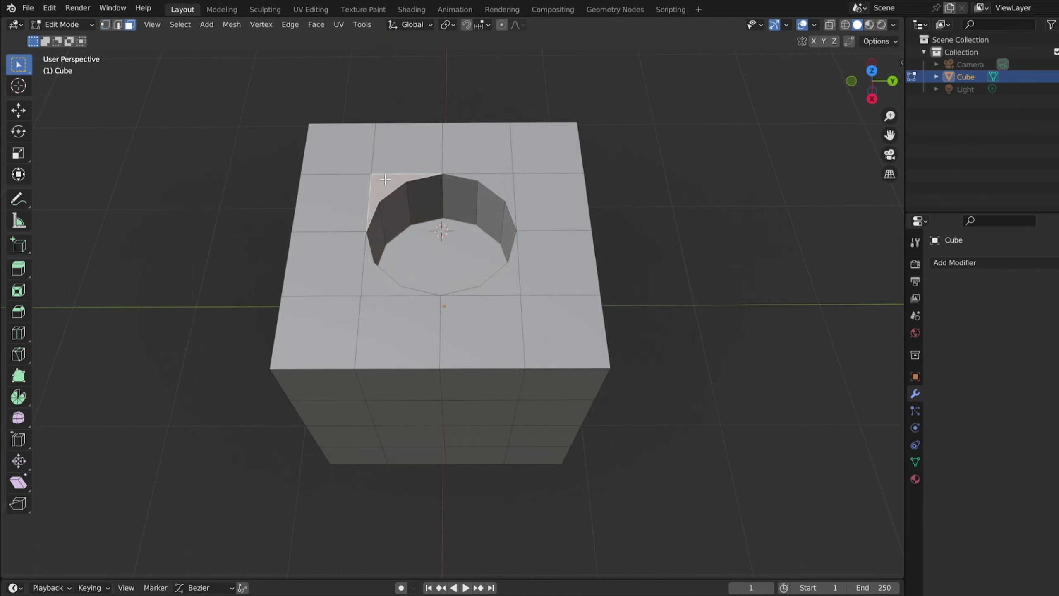
key("Tab")
key("KP_7")
left_click(399, 278, "shift")
key("alt+a")
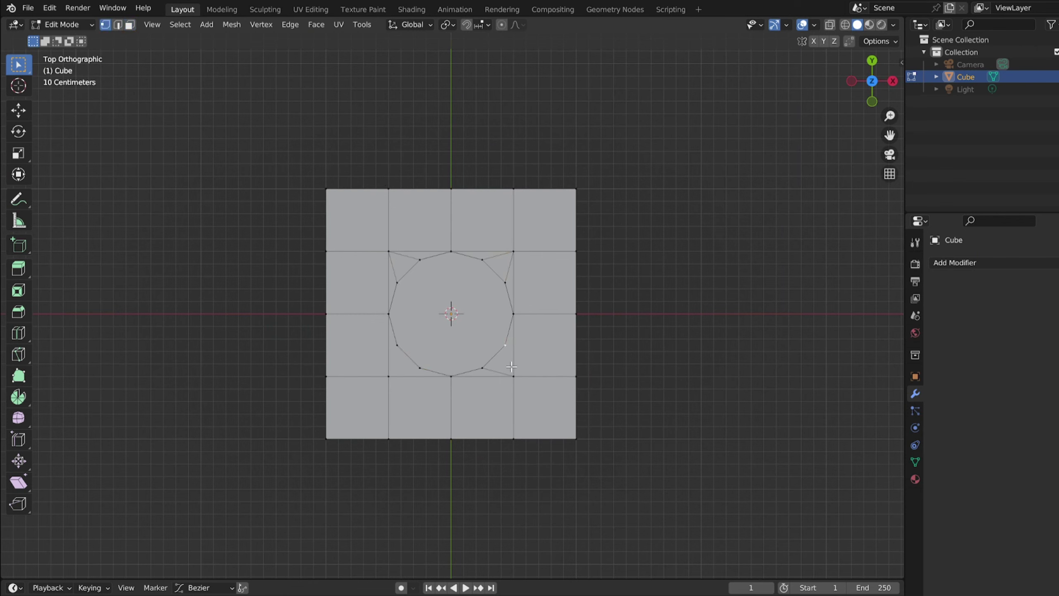
left_click(398, 347)
left_click(390, 374, "shift")
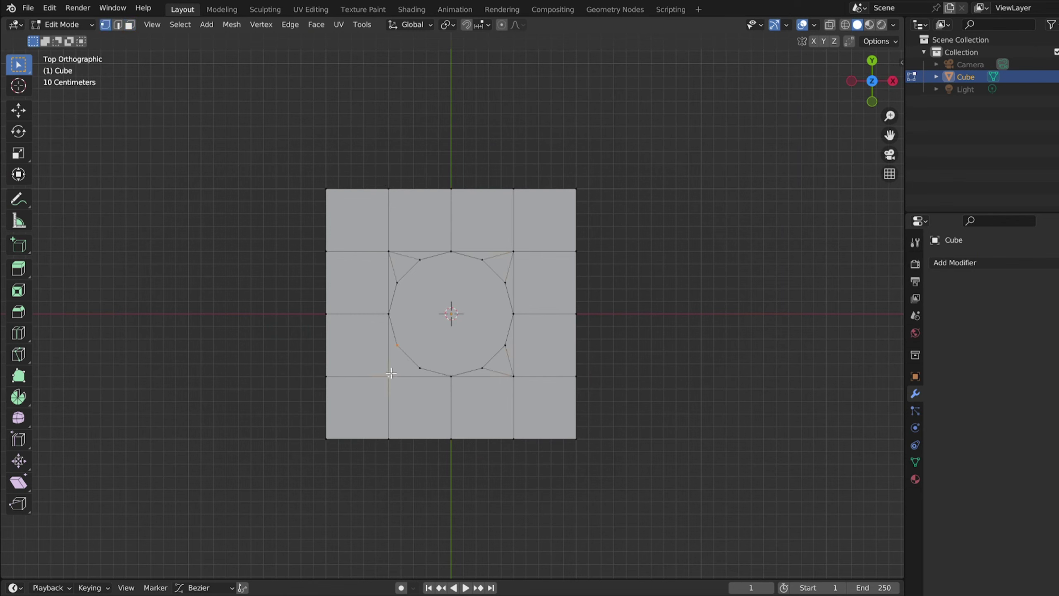
Add a level 2 Subdivision modifier to the drilled cube and raise it to level 4
key("3")
left_click(480, 320)
middle_click_drag(479, 319, 445, 225)
key("Tab")
key("ctrl+2")
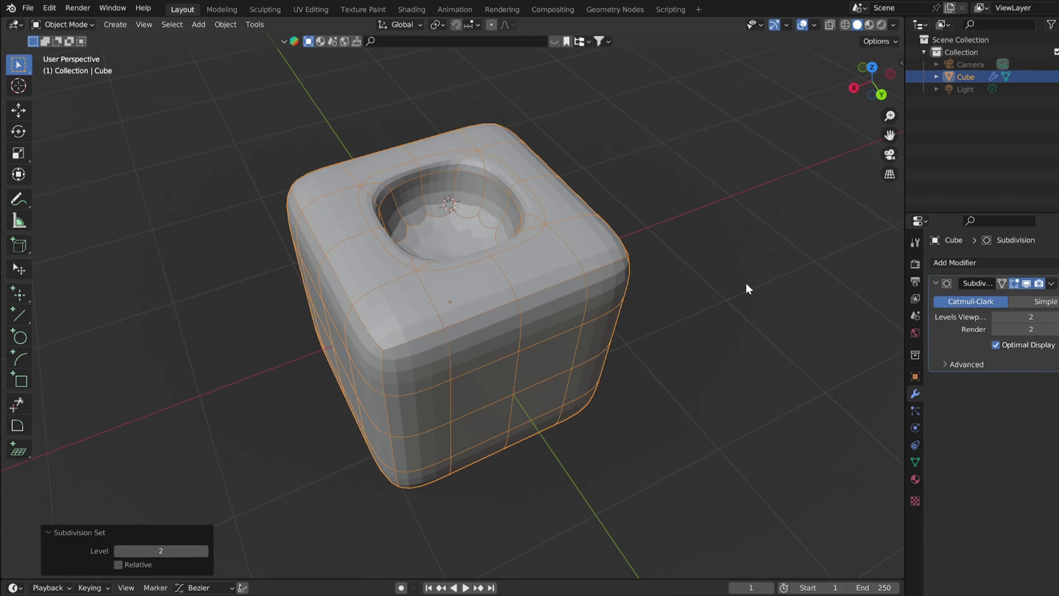
middle_click_drag(749, 288, 477, 229)
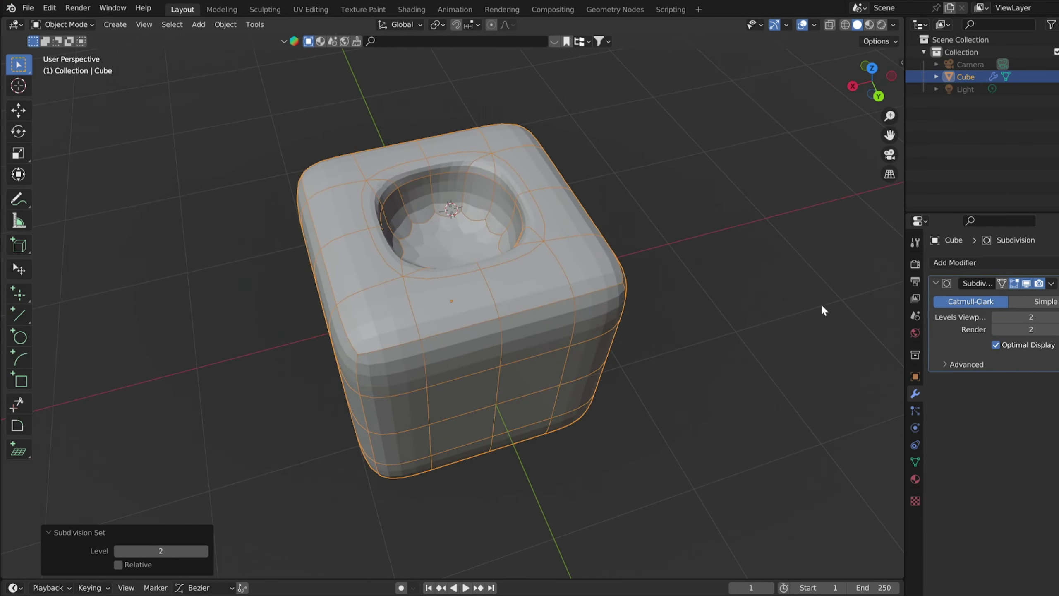
key("ctrl+4")
left_click(627, 191)
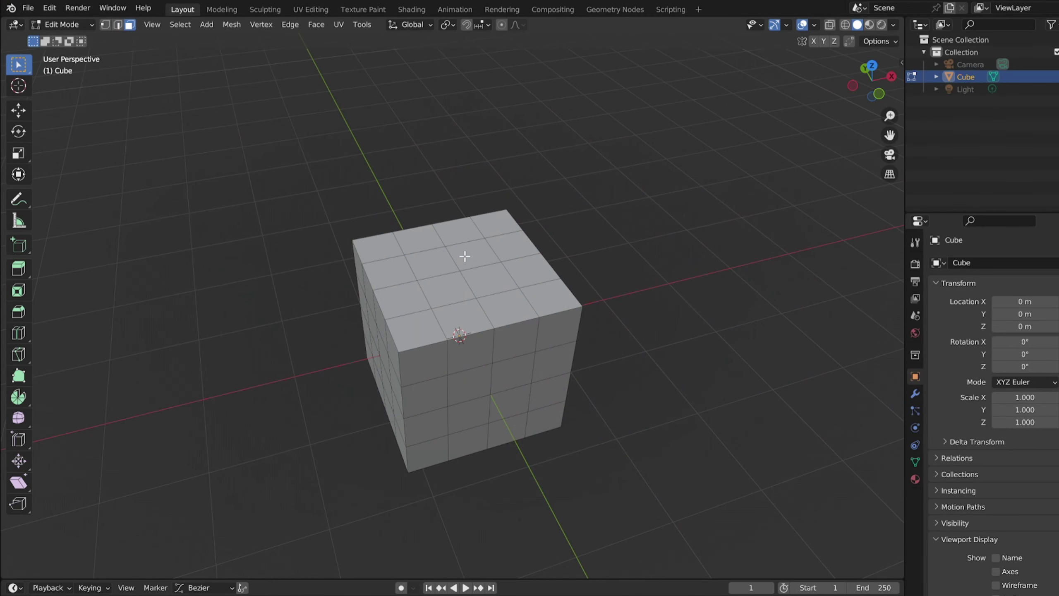
Vertex-bevel the centre vertex of the plain cube's top face by 0.424 m with 2 segments and a 0.100 shape
key("1")
key("ctrl+shift+b")
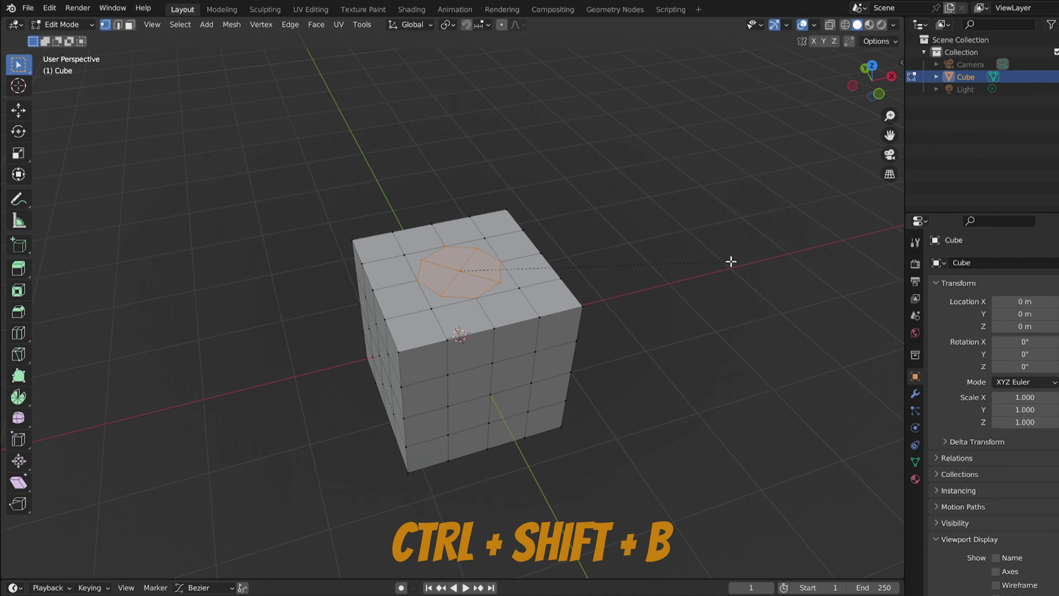
left_click(694, 262)
middle_click_drag(463, 288, 457, 284)
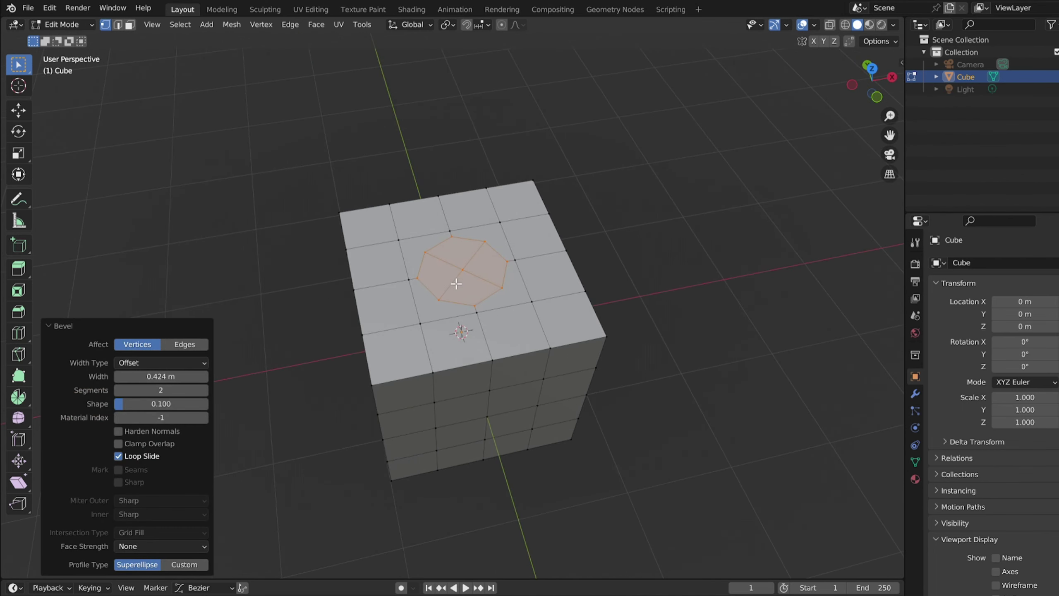
Connect the octagon's diagonal corner vertices to the corners of the surrounding grid square on the top face
left_click(434, 254)
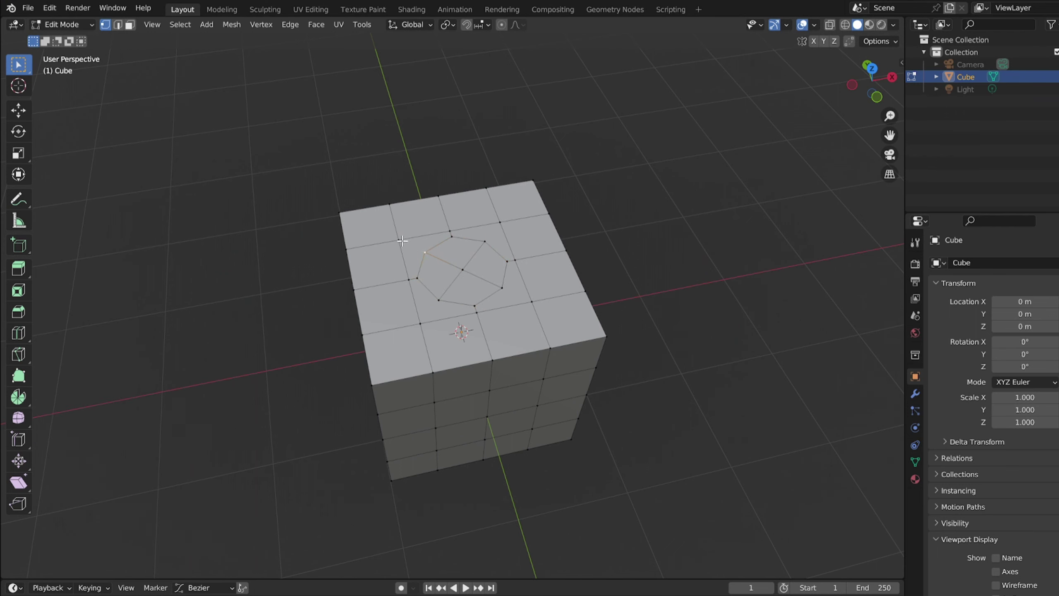
key("j")
middle_click_drag(462, 300, 454, 253)
Select the ring of faces around the octagon on top of the cube and inset them about 0.022 m
key("3")
left_click(460, 237)
left_click(425, 245, "shift")
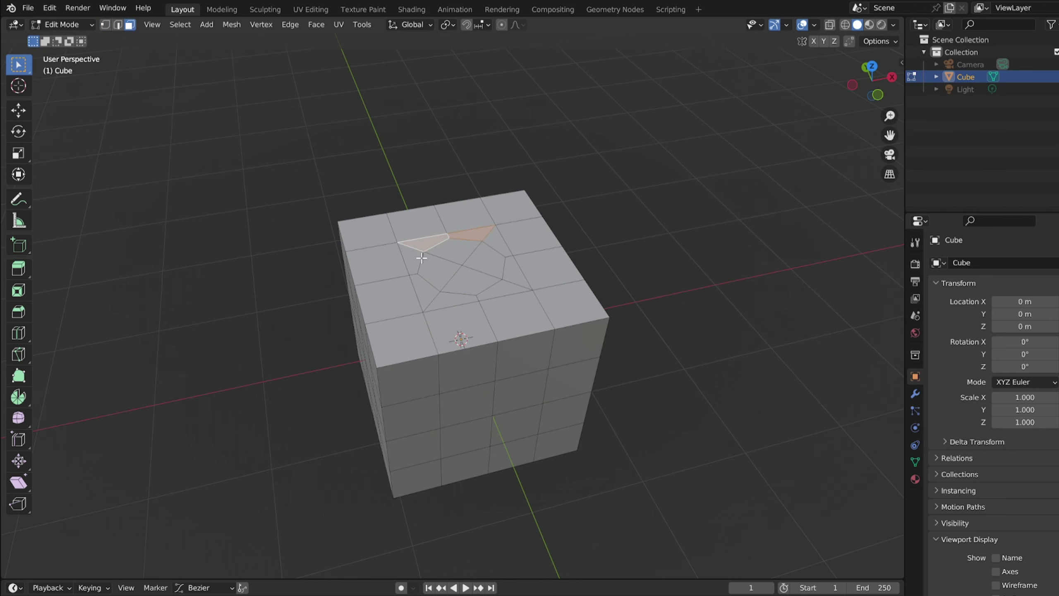
left_click(413, 261, "shift")
left_click(513, 290, "ctrl")
left_click(506, 249, "ctrl")
left_click(437, 298, "ctrl")
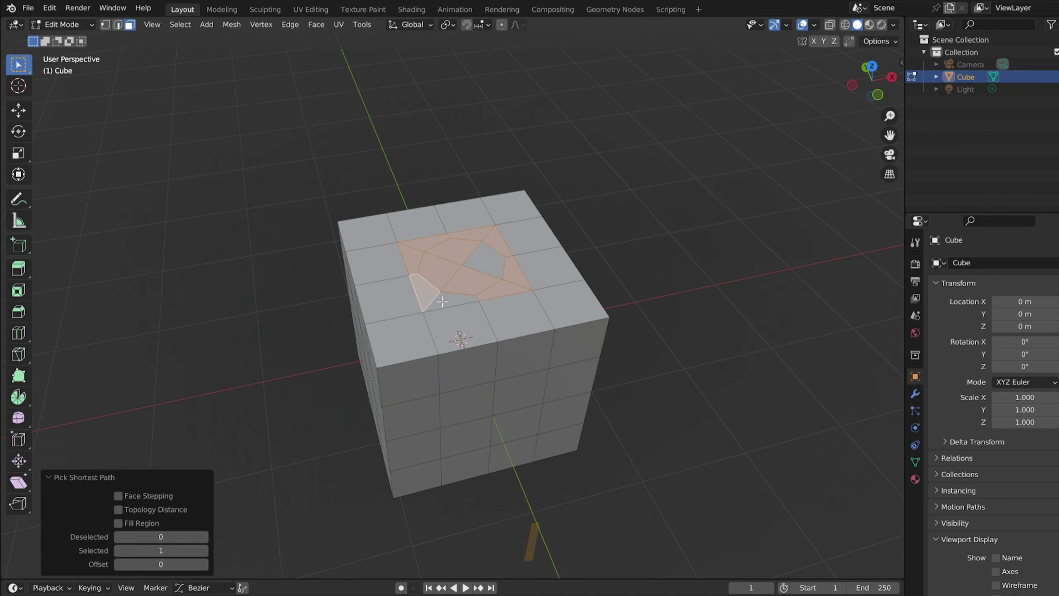
key("i")
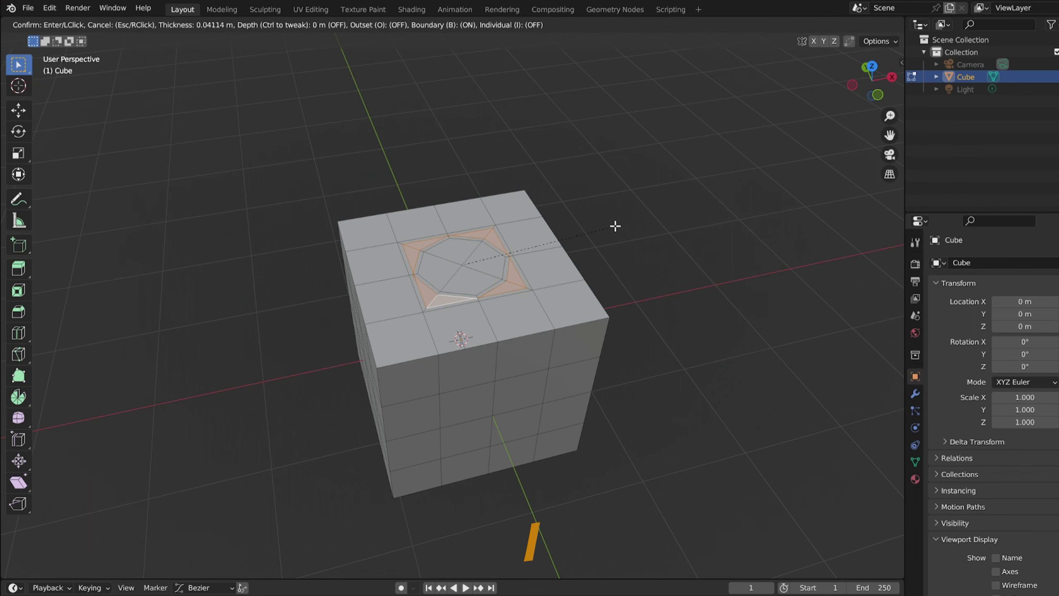
key("Return")
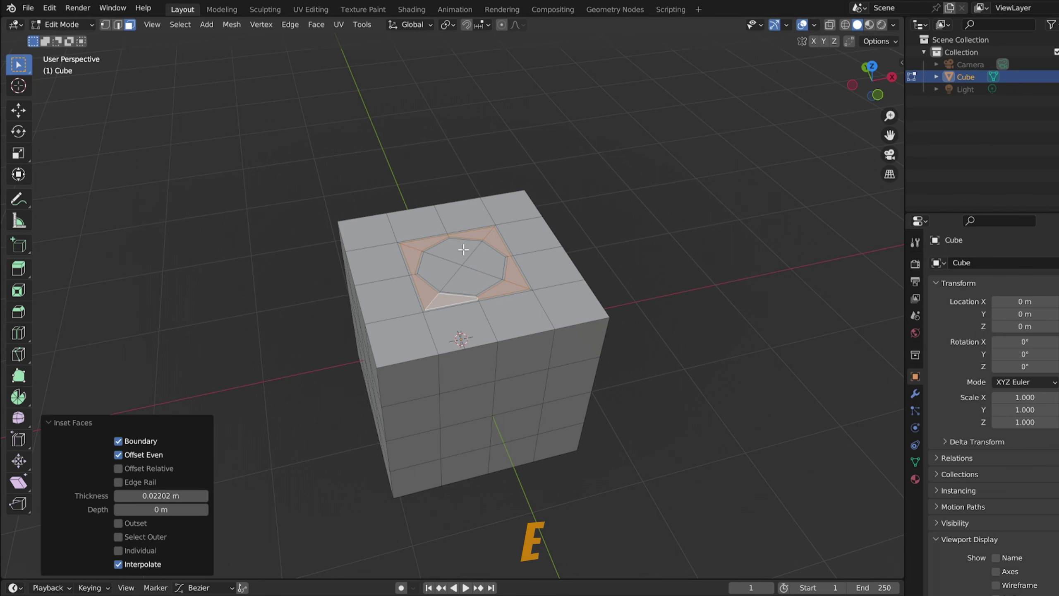
Select the faces inside the octagon and extrude them down into the cube to form a hole
left_click(463, 250)
left_click(441, 278, "ctrl")
key("r")
right_click(623, 261)
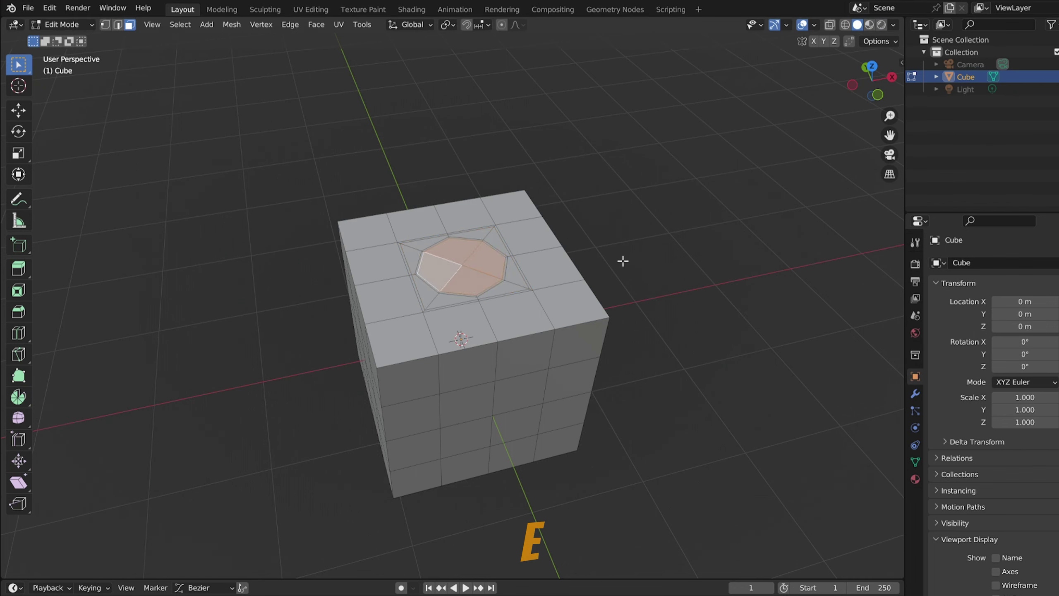
key("e")
left_click(649, 282)
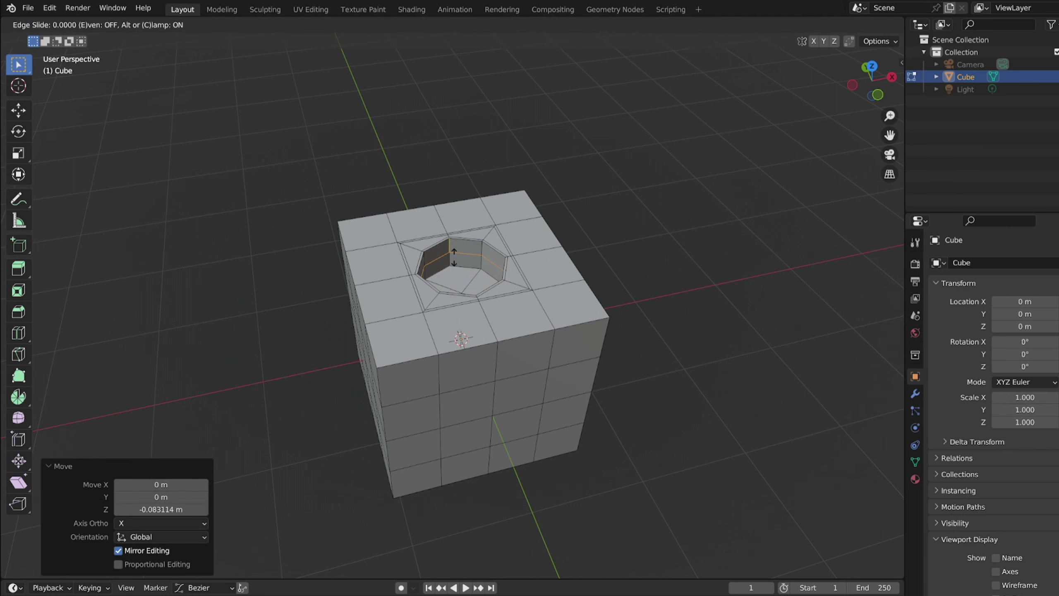
Add a loop cut around the hole's inner wall and bevel it 0.123 m with 2 segments
left_click(454, 258)
key("ctrl+r")
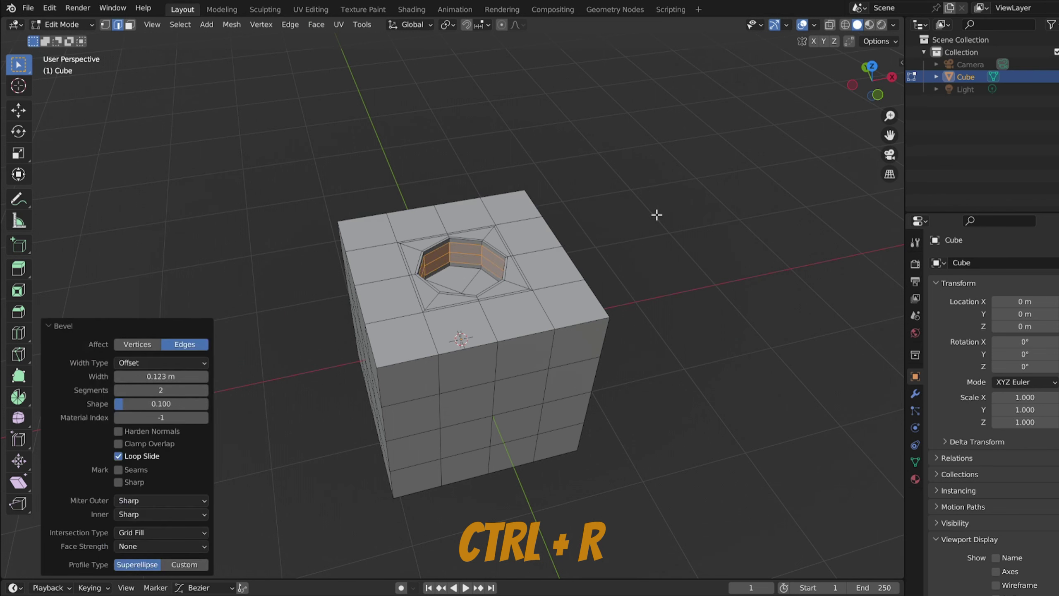
key("Tab")
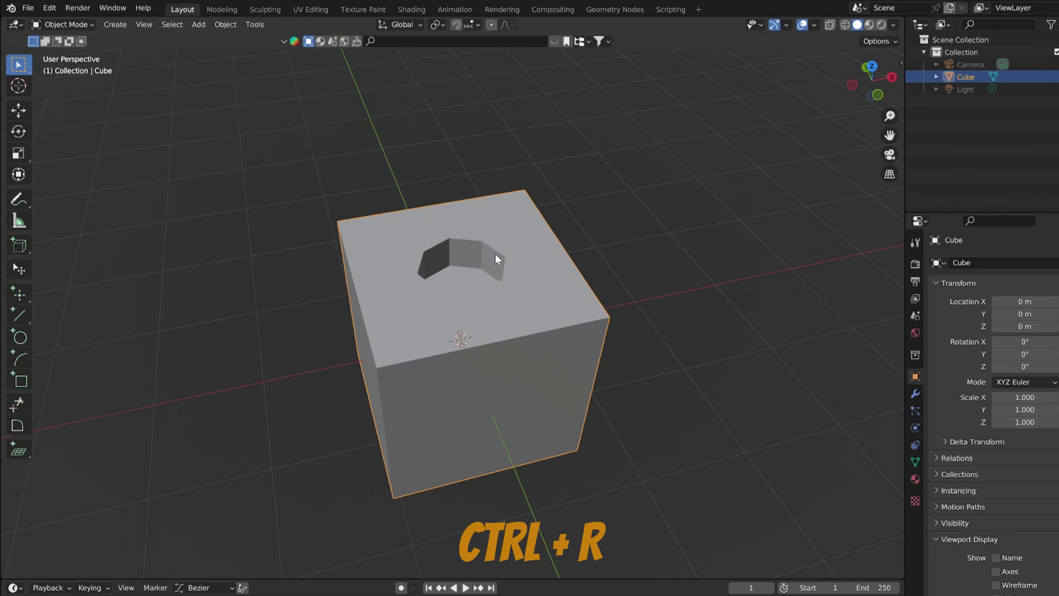
Add a level 2 Subdivision modifier to the cube and shade it smooth with Auto Smooth at 30°
key("ctrl+2")
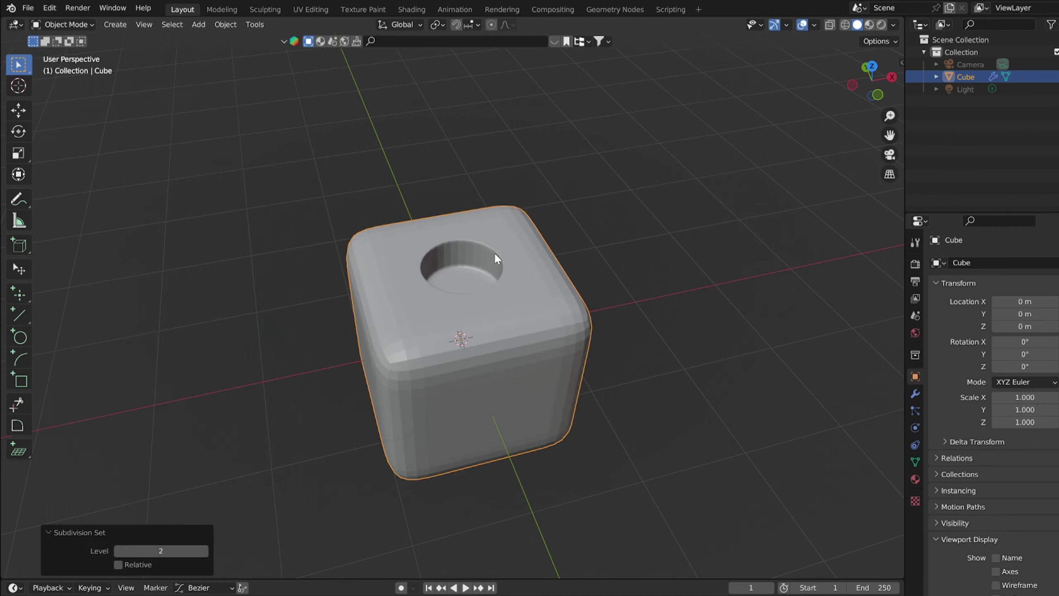
right_click(518, 302)
left_click(513, 302)
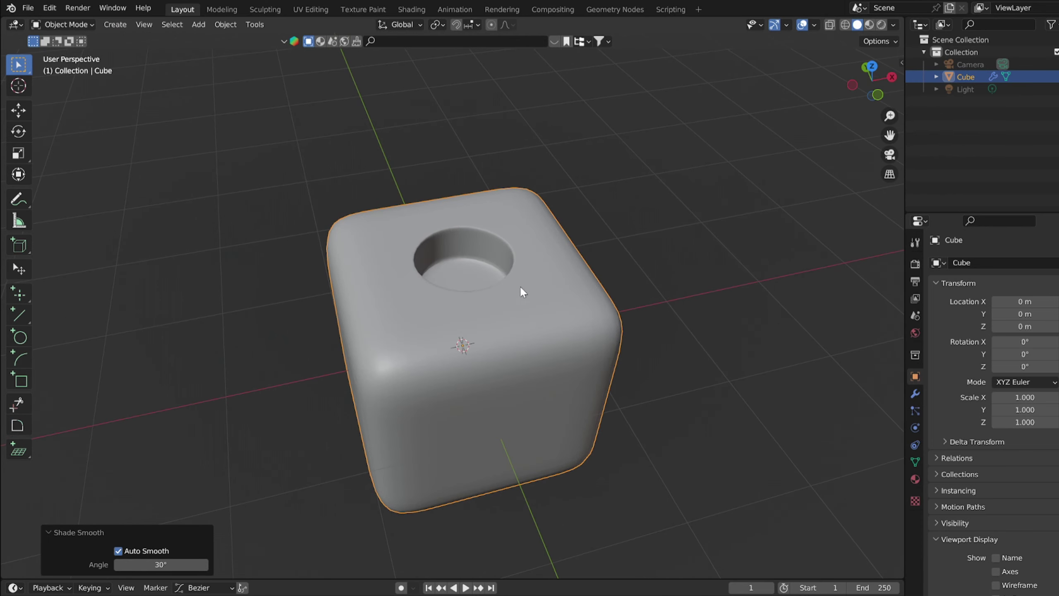
middle_click_drag(519, 285, 501, 231)
key("KP_7")
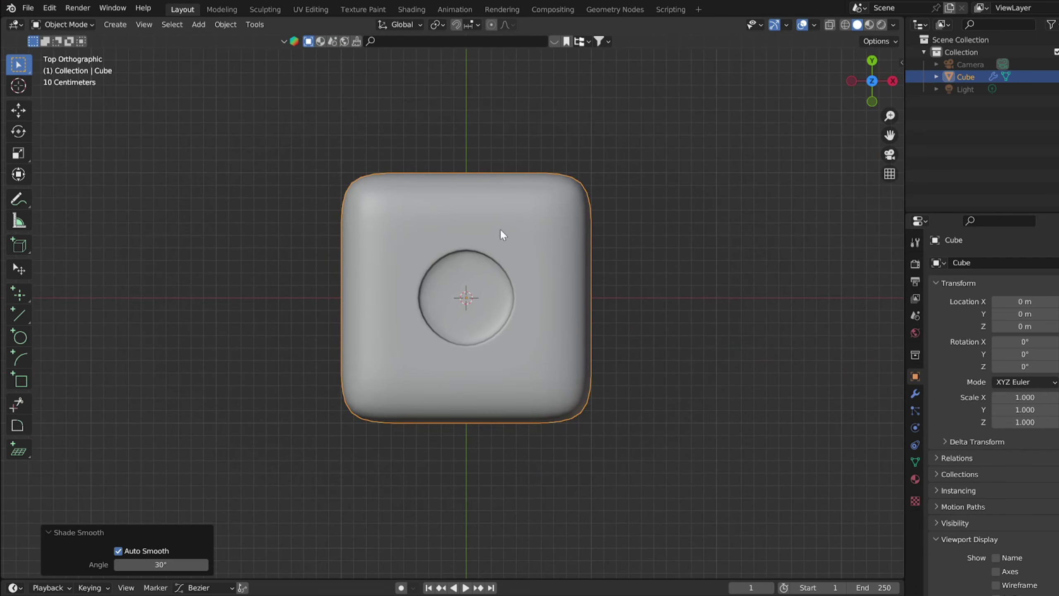
Scale the outer edge loop around the hole by 1.617 and the next inner loop by 1.344
key("s")
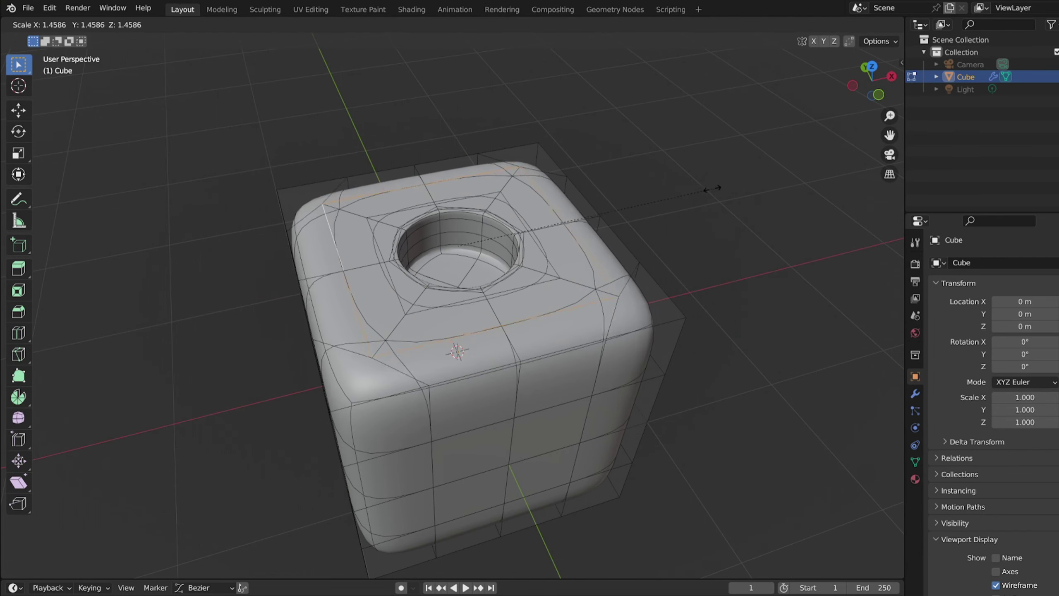
left_click(734, 184)
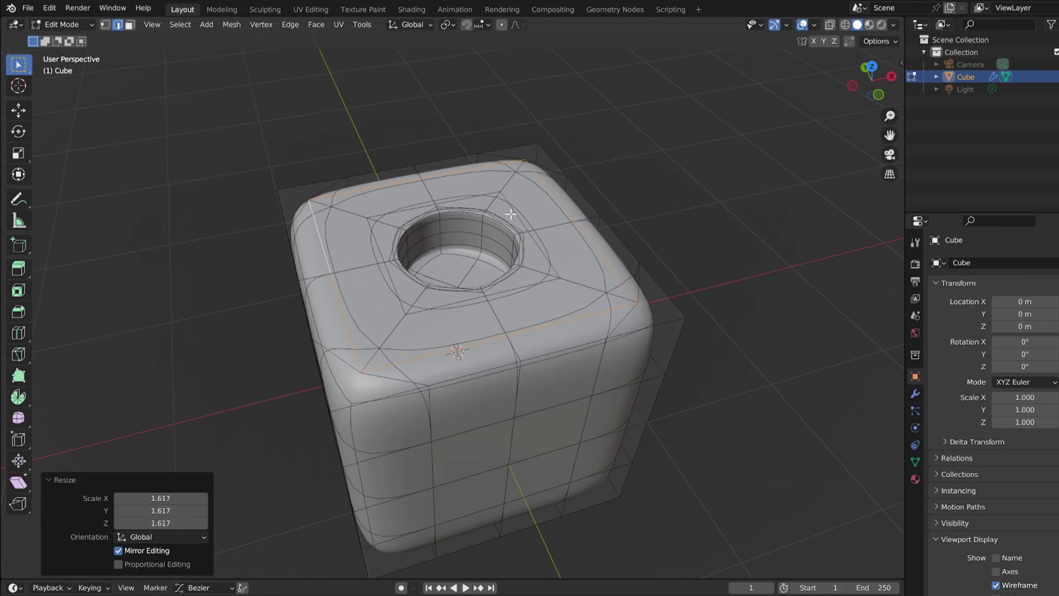
key("ctrl+z")
key("s")
left_click(705, 197)
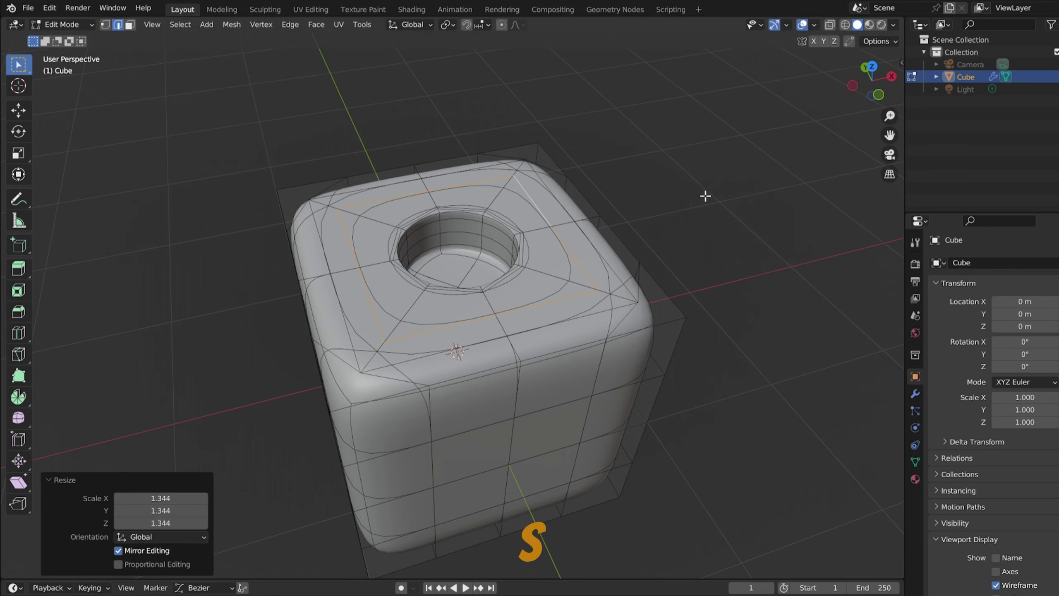
key("Tab")
left_click(581, 195)
middle_click_drag(581, 233, 555, 228)
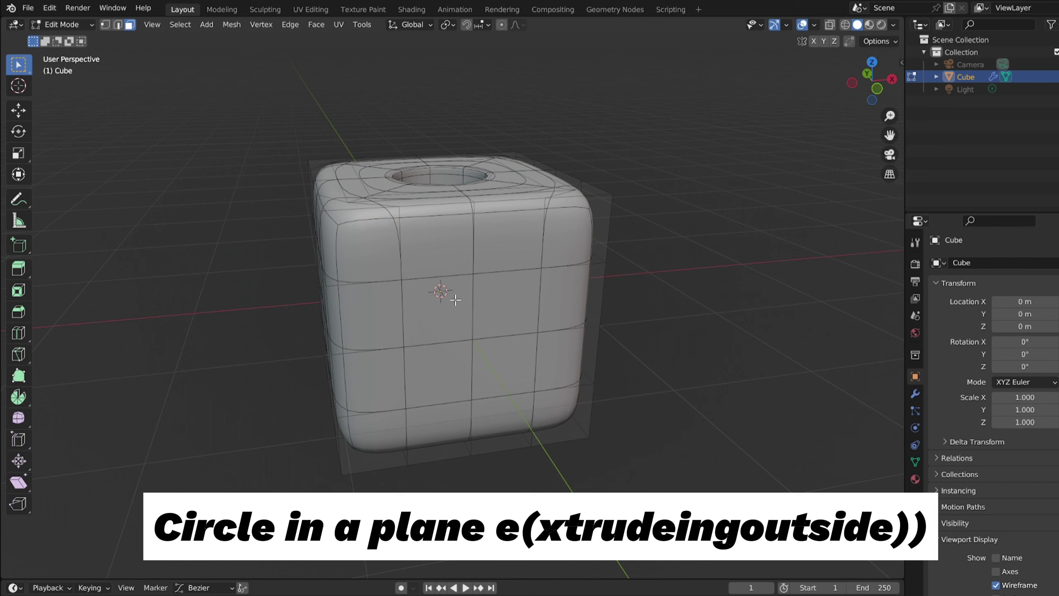
Round the four middle faces on the cube's front side into a circle using To Sphere
left_click(456, 300)
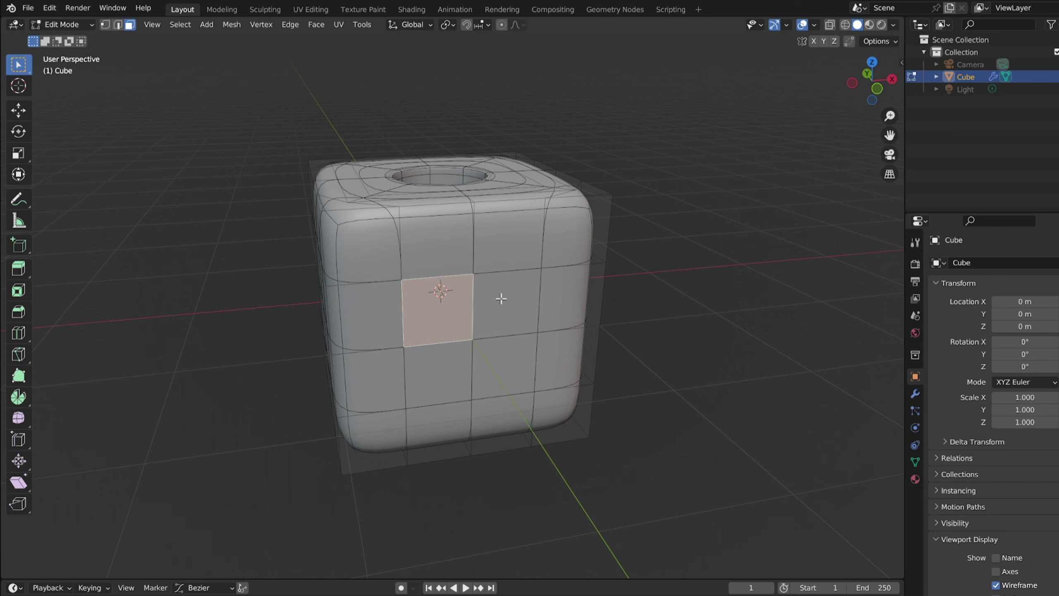
left_click(498, 303, "shift")
left_click(476, 362, "shift")
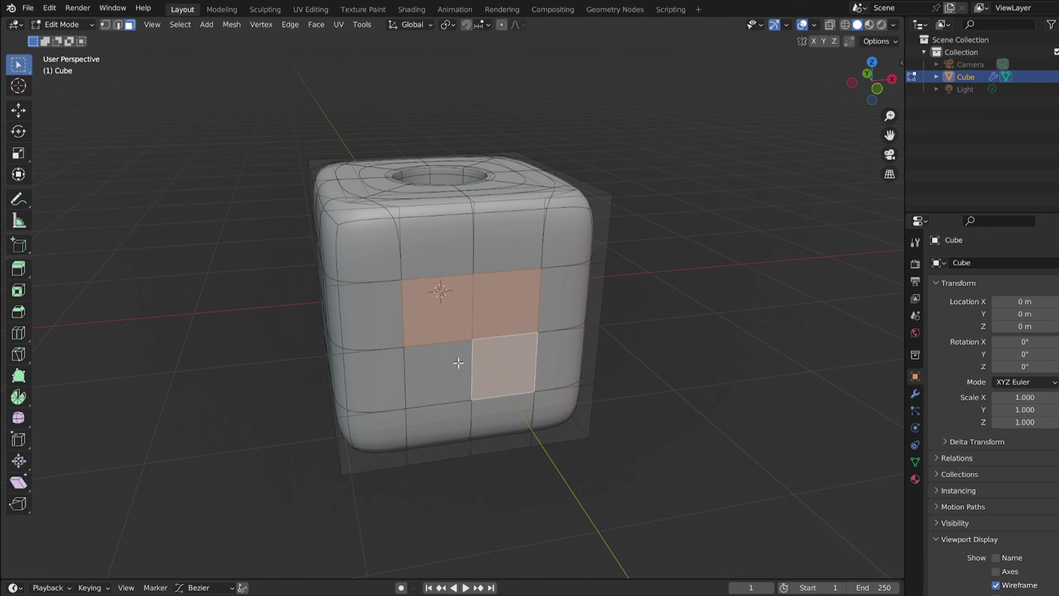
left_click(459, 362, "shift")
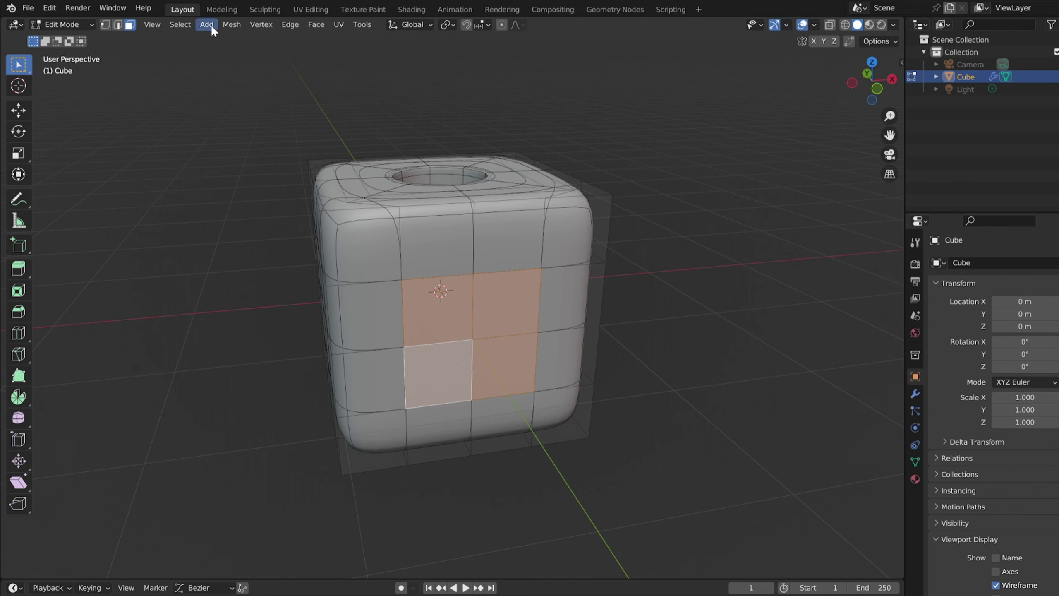
left_click(231, 25)
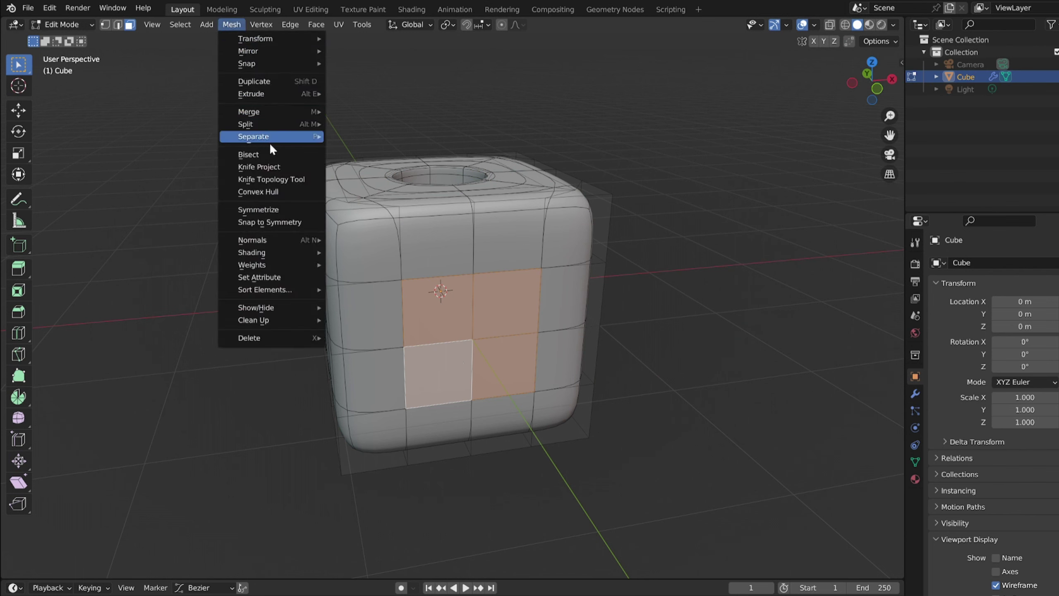
mouse_move(276, 134)
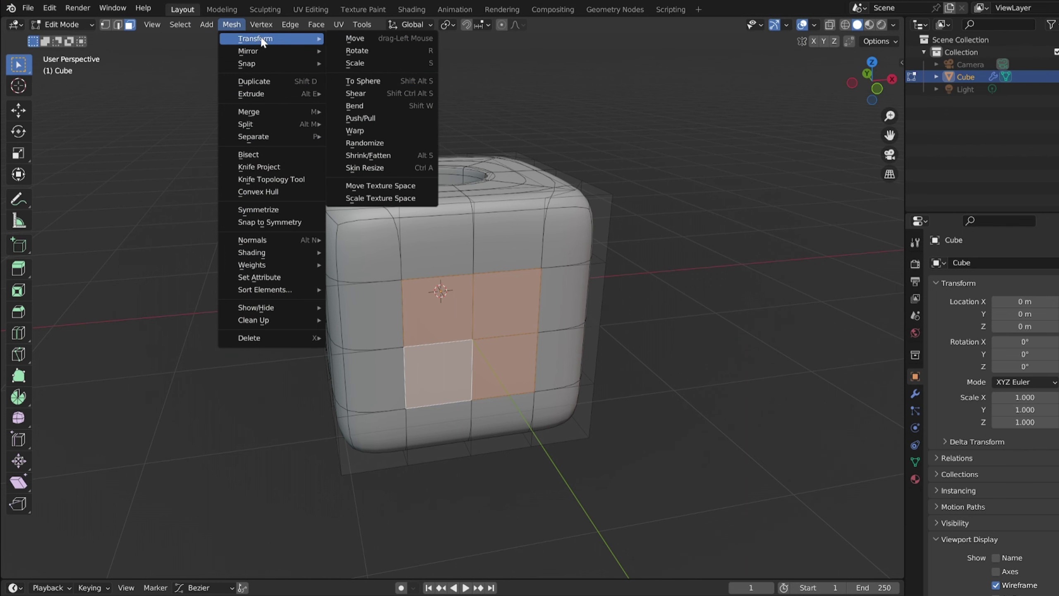
left_click(383, 83)
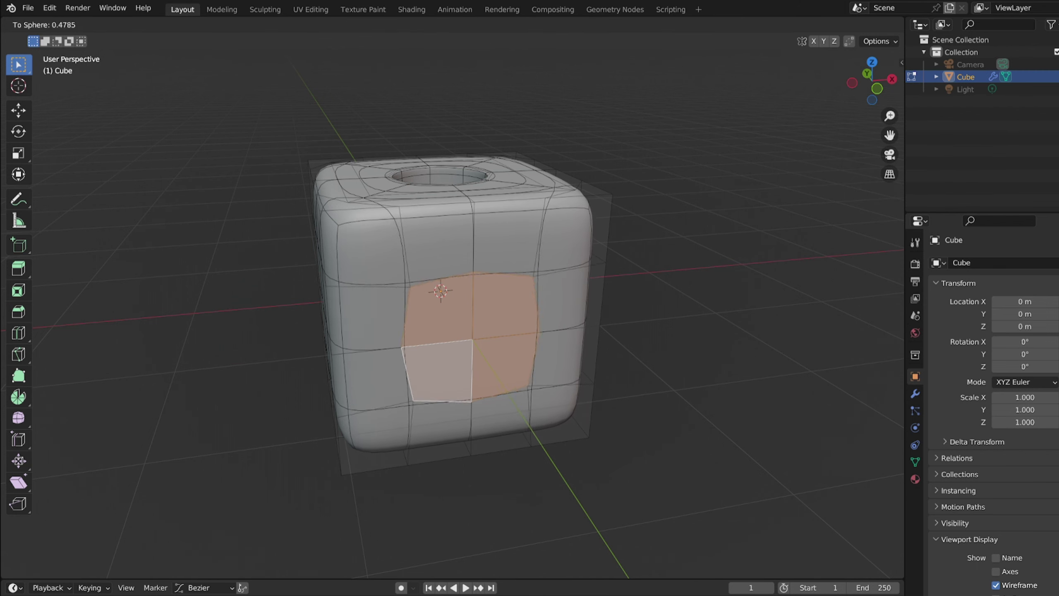
left_click(288, 5)
Inset the rounded front faces by about 0.056 m and extrude them outward by about 0.7 m
key("i")
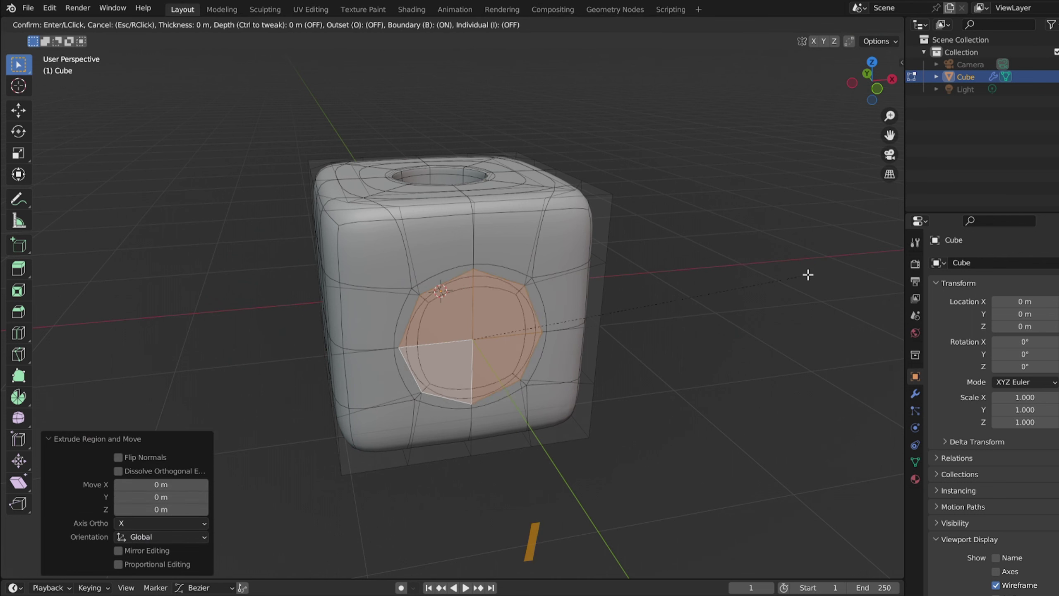
left_click(800, 276)
key("e")
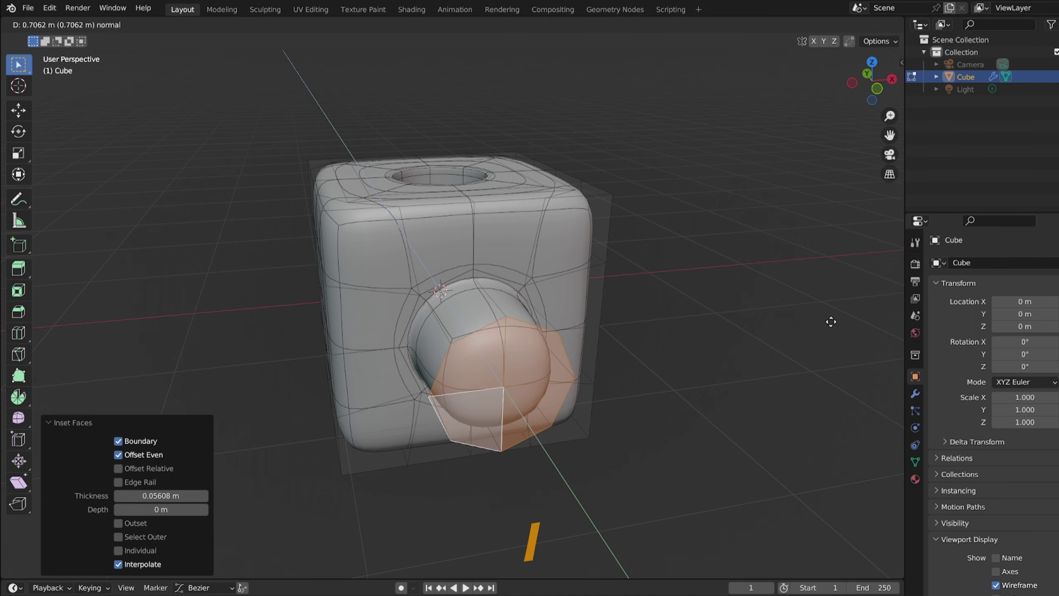
left_click(837, 323)
Move the cylinder's end faces about 0.088 m along Y
key("e")
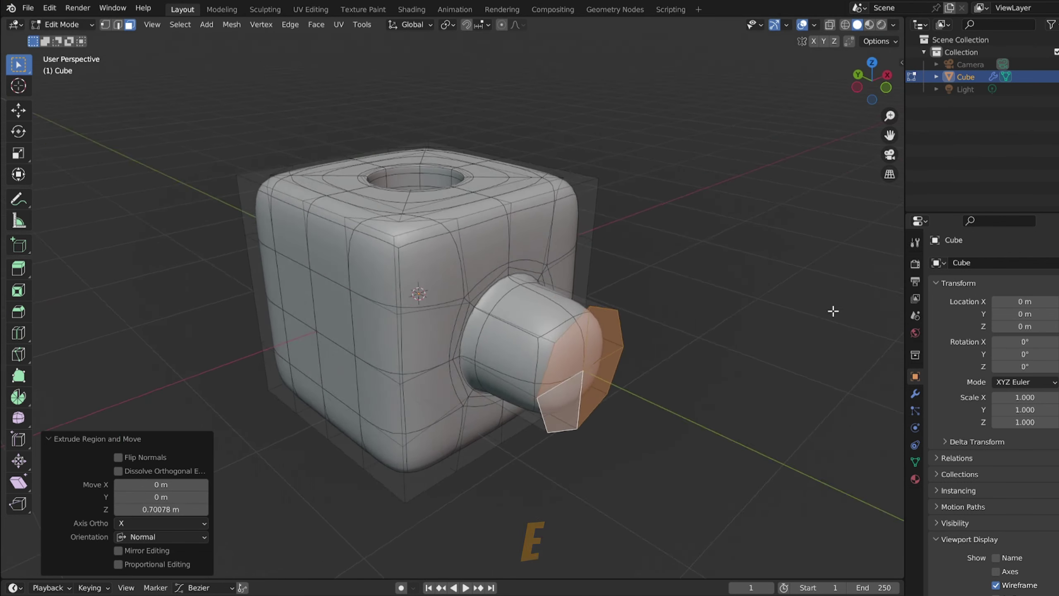
left_click(821, 301)
middle_click_drag(669, 244, 645, 274)
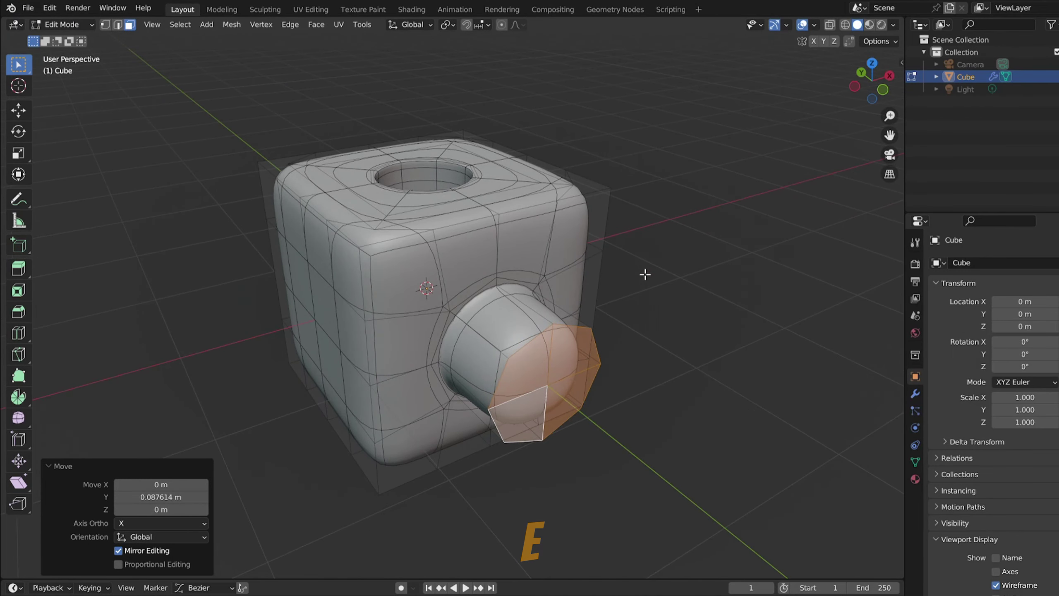
Add a loop cut around the extruded cylinder's wall and move it along Y
key("ctrl+r")
left_click(524, 310)
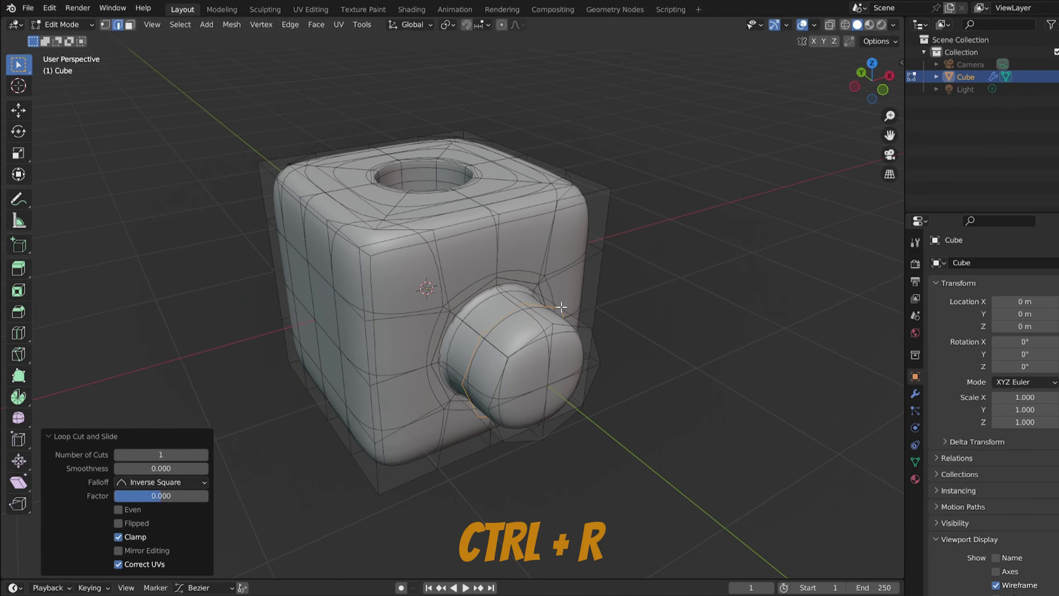
key("g")
key("y")
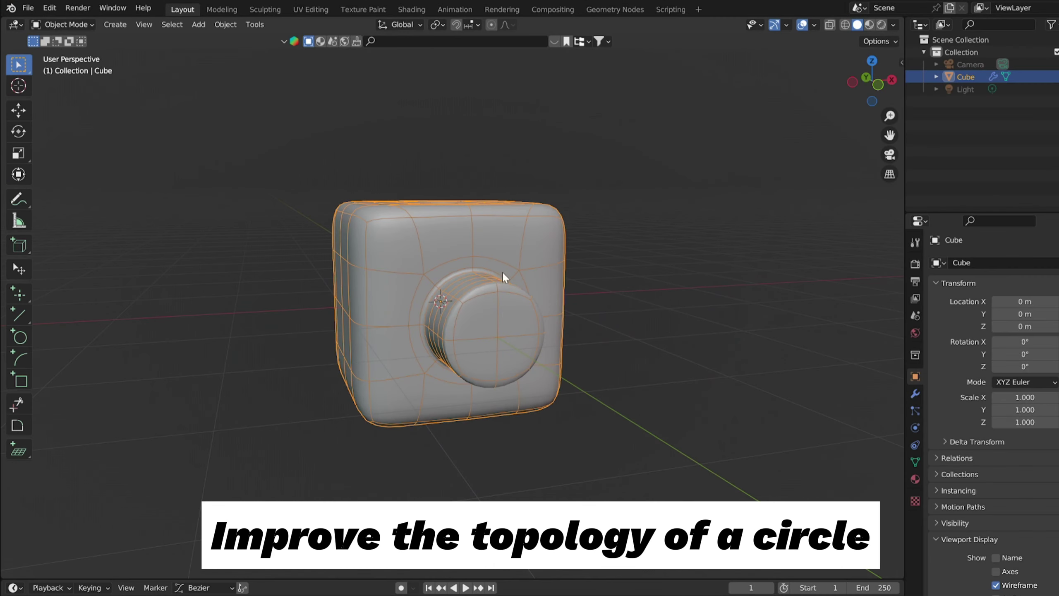
Delete the center vertex of the cylinder's end cap to remove its four faces
key("Tab")
key("3")
left_click(484, 326)
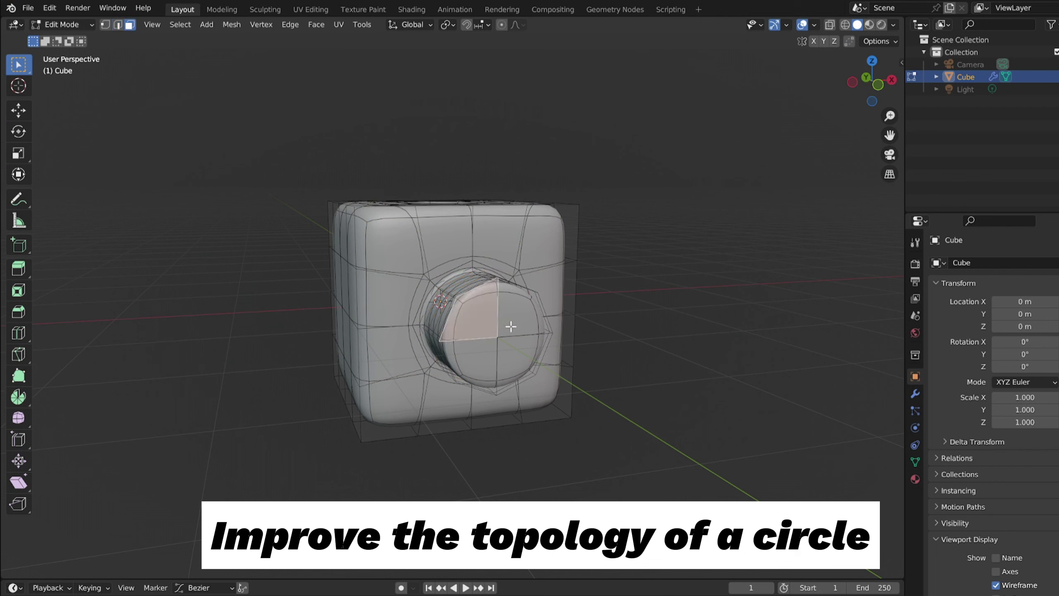
left_click(511, 327, "shift")
left_click(485, 354, "shift")
left_click(514, 356, "shift")
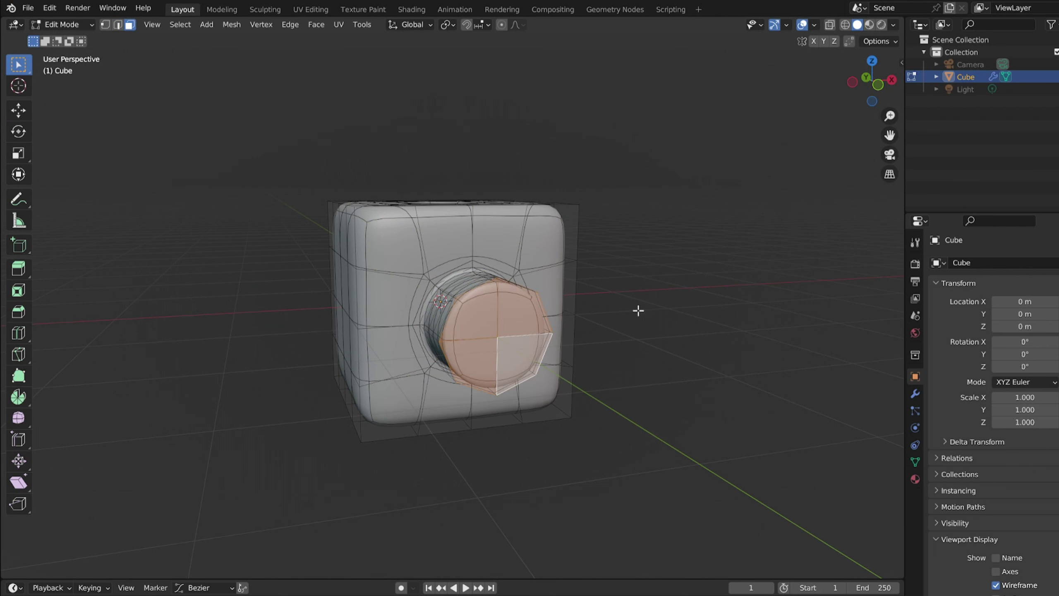
key("1")
left_click(531, 331)
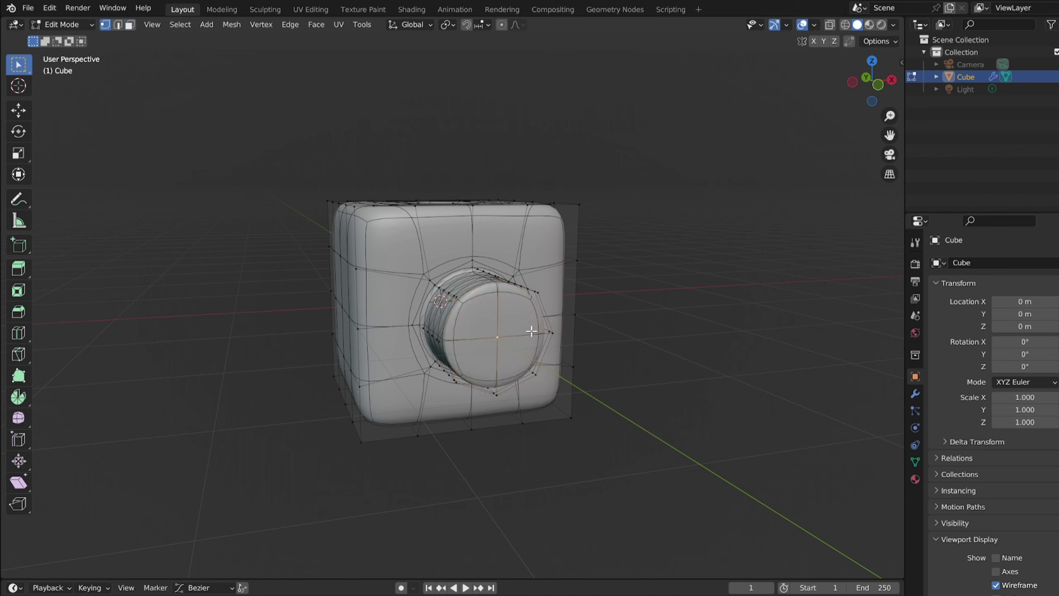
key("x")
left_click(503, 295)
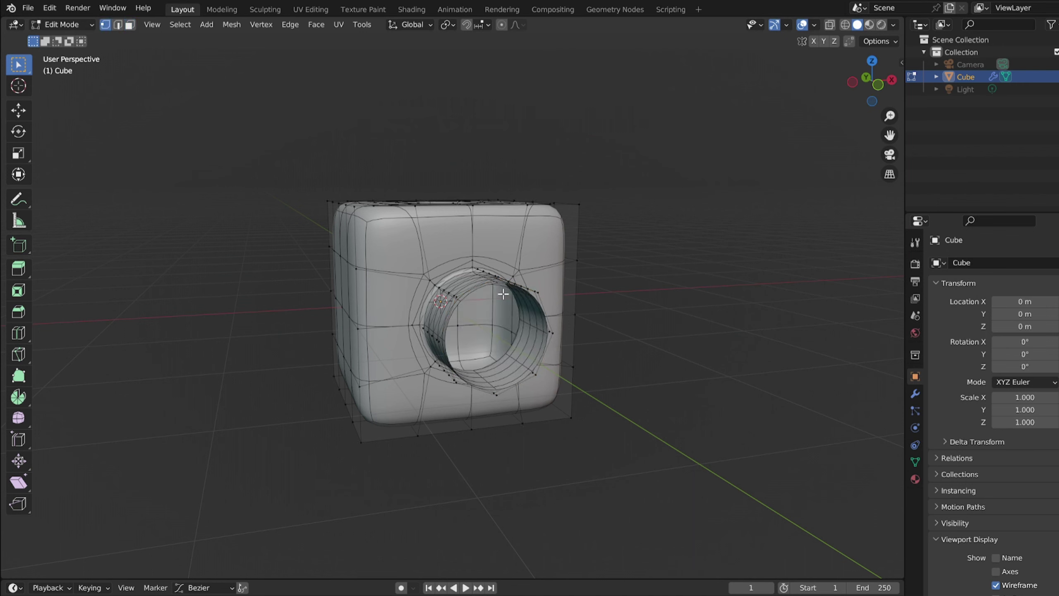
Fill the cylinder's open end loop with a single face
key("2")
key("f")
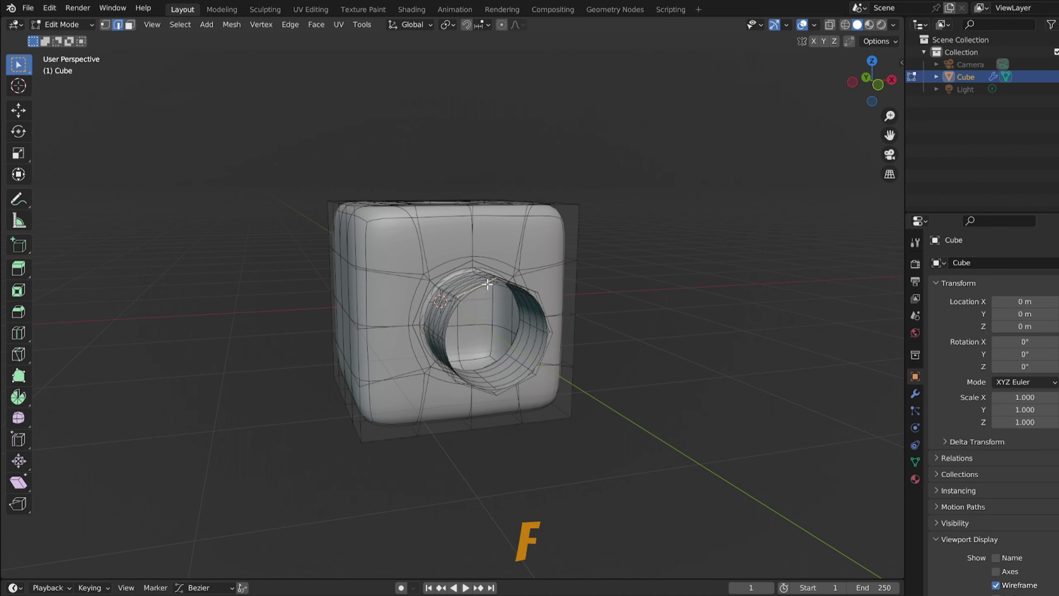
left_click(504, 278, "alt")
key("f")
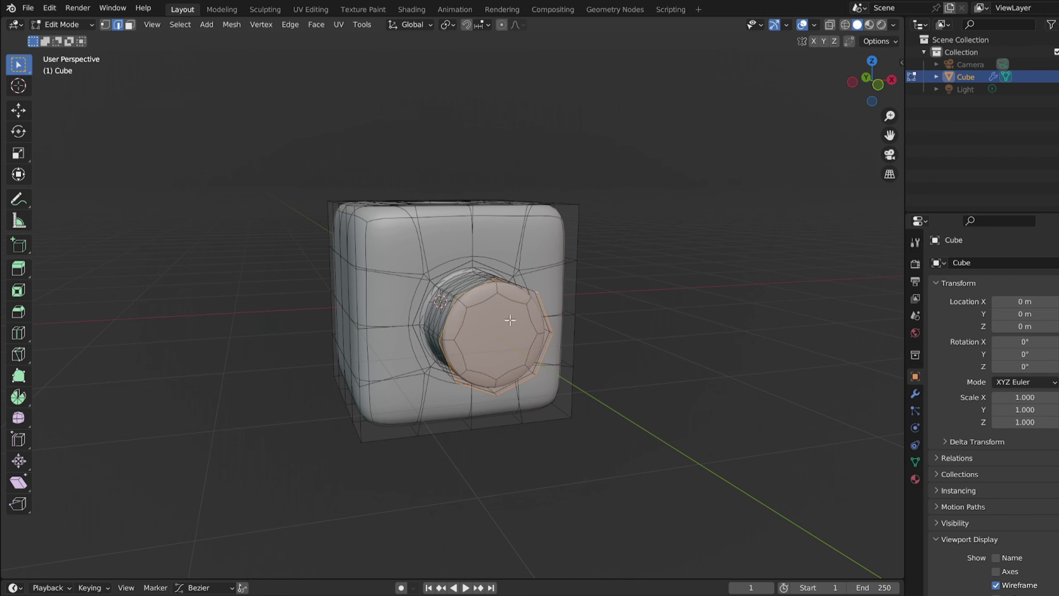
Inset the cylinder's end face by about 0.186 m
middle_click_drag(510, 321, 633, 253)
key("i")
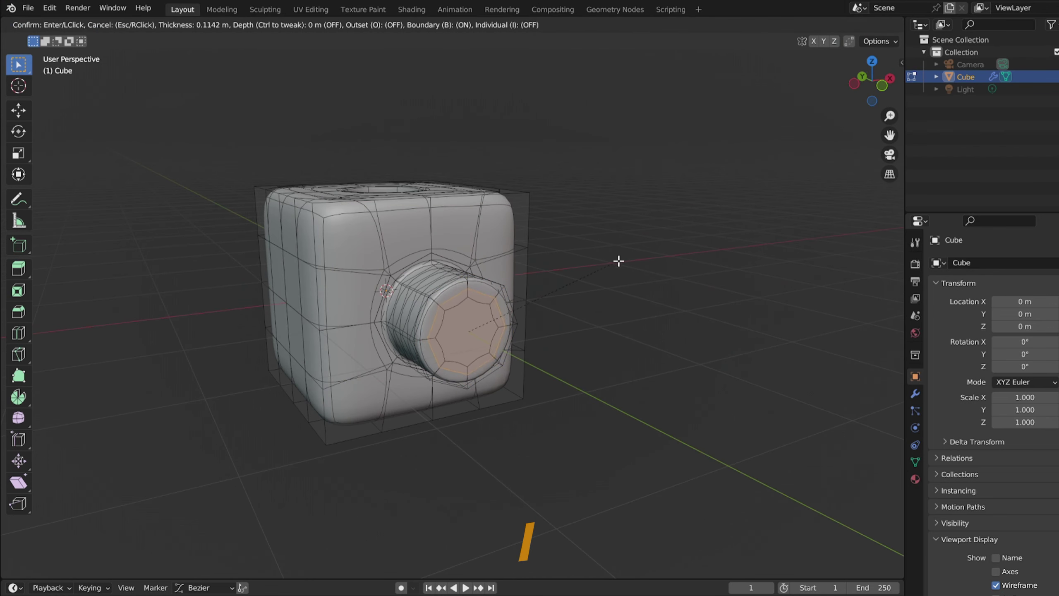
left_click(611, 262)
Inset the inner cap face again by about 0.19 m and merge it at its center
key("i")
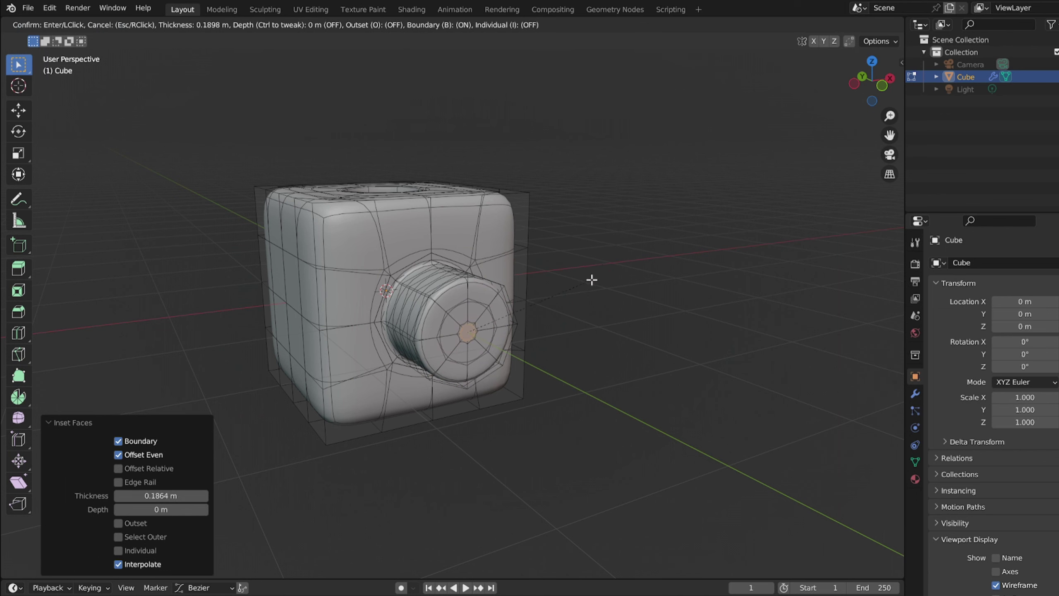
left_click(591, 281)
key("m")
left_click(561, 237)
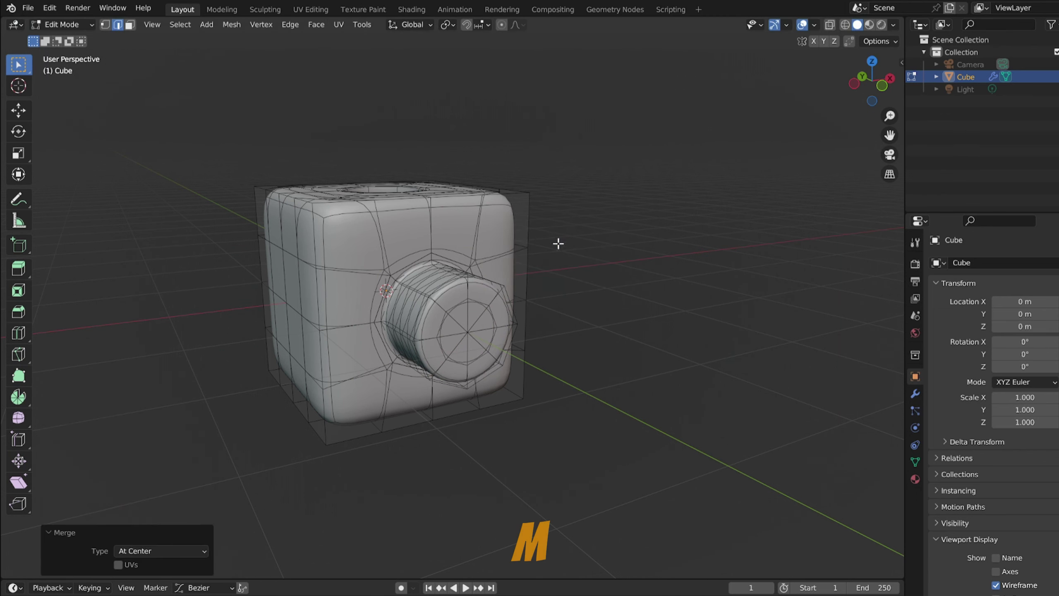
Examine the triangles that meet at the center vertex of the cylinder's cap
key("Tab")
middle_click_drag(478, 339, 468, 312)
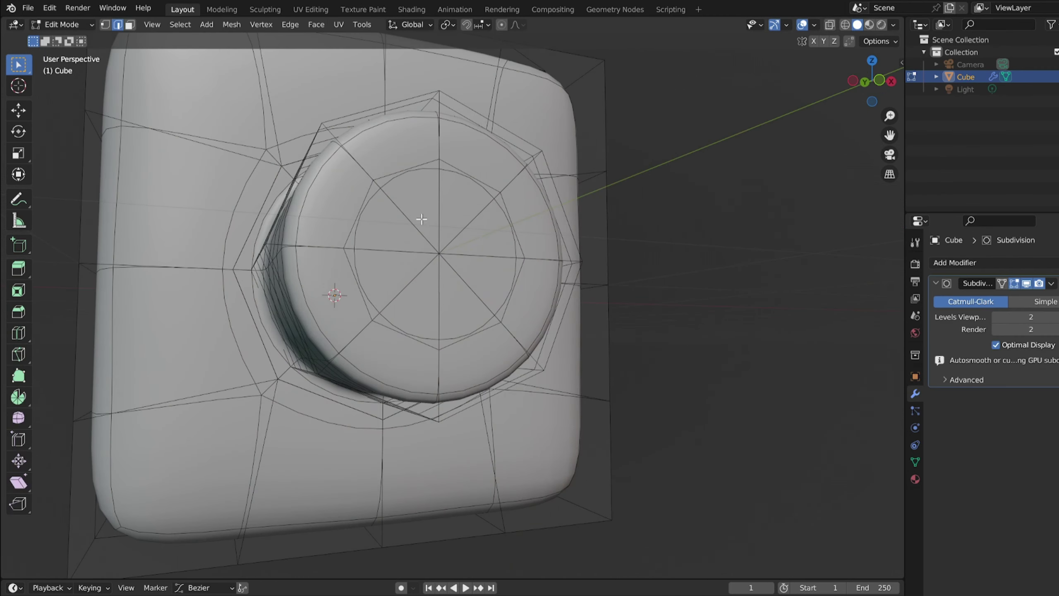
key("Tab")
key("Tab")
key("1")
left_click(434, 169)
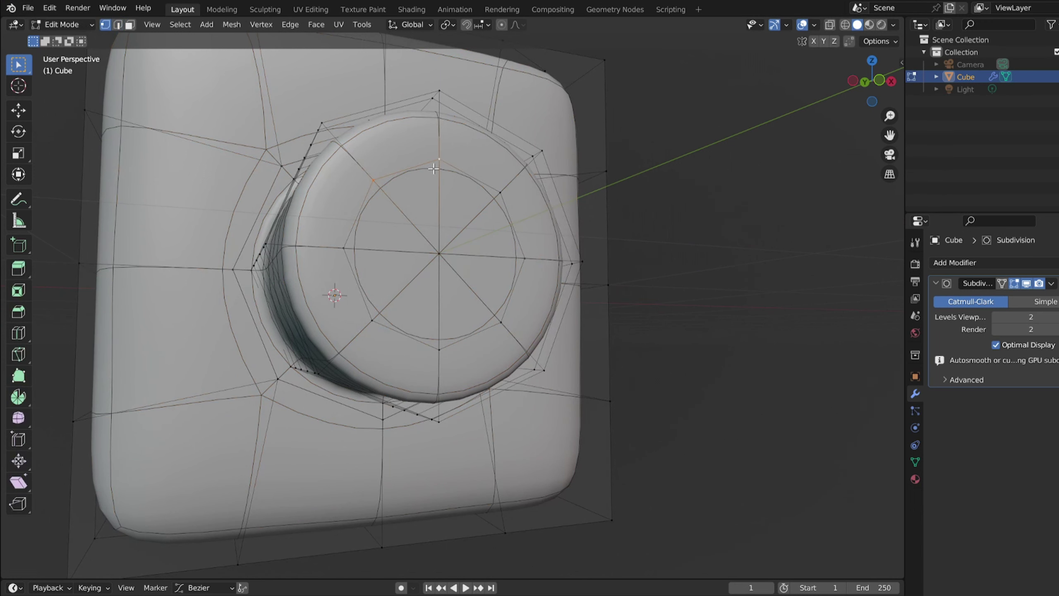
left_click(438, 258, "shift")
left_click(500, 189)
left_click(429, 266, "shift")
left_click(431, 160, "shift")
key("Tab")
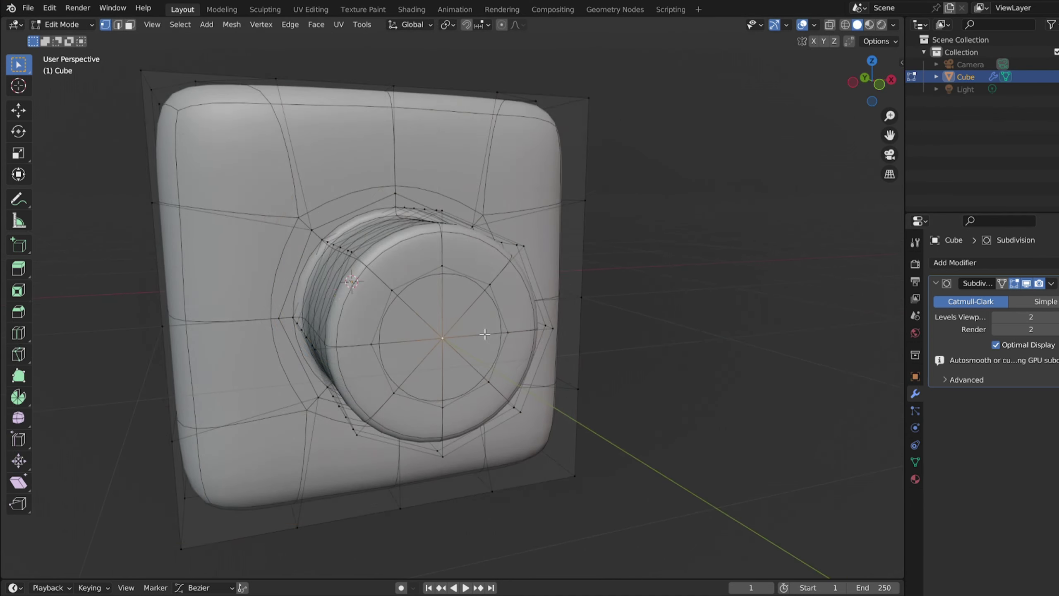
Delete the cap's center vertex and close the opening with a Grid Fill of span 2
middle_click_drag(467, 341, 485, 334)
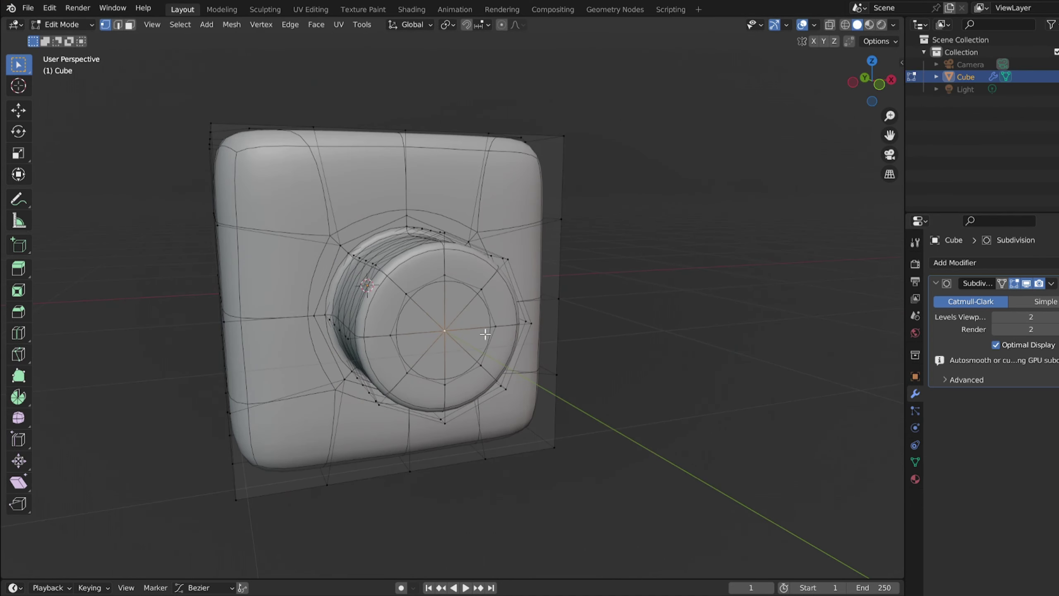
key("x")
left_click(485, 334)
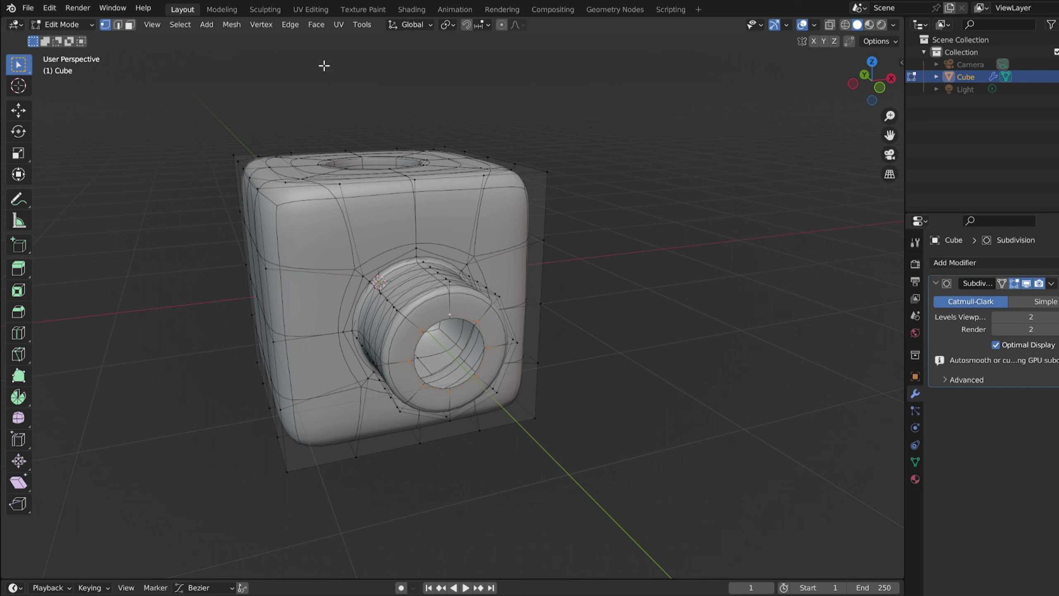
left_click(311, 26)
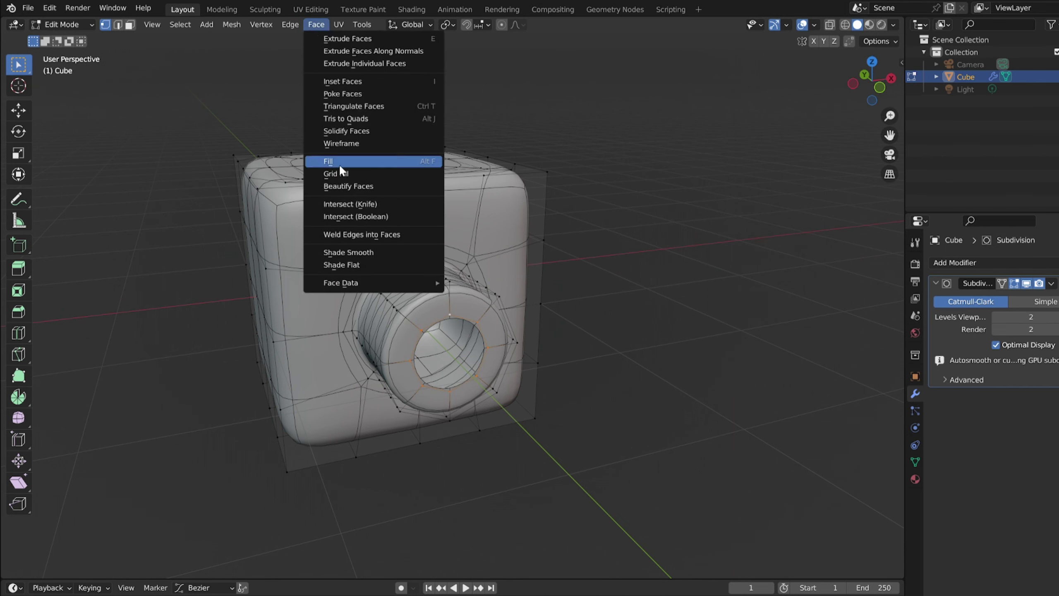
left_click(343, 174)
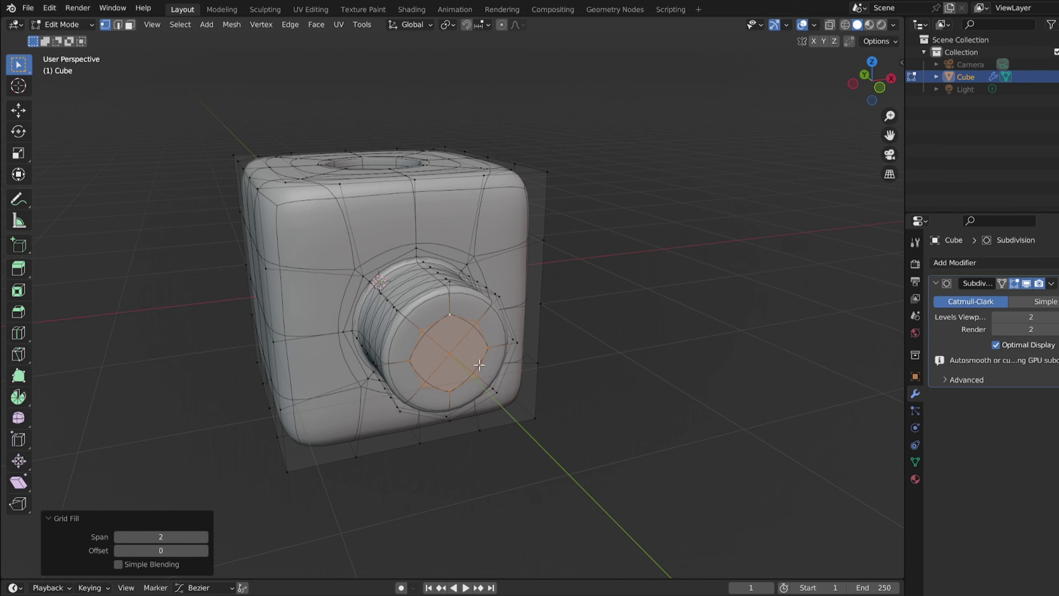
key("Tab")
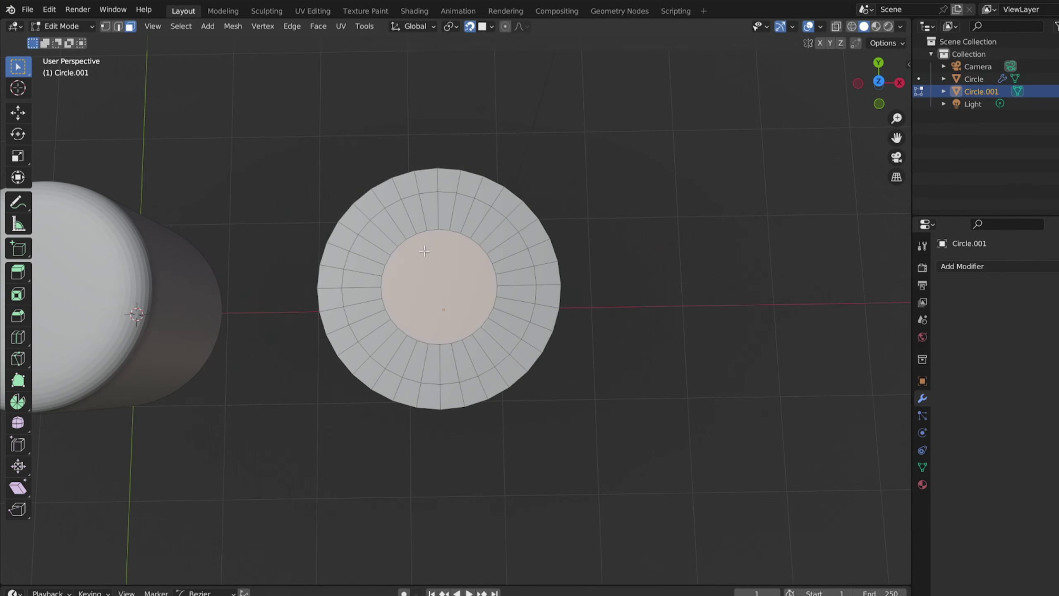
Grid-fill the round opening in the top of the separate Circle.001 cylinder
middle_click_drag(424, 251, 458, 226)
key("2")
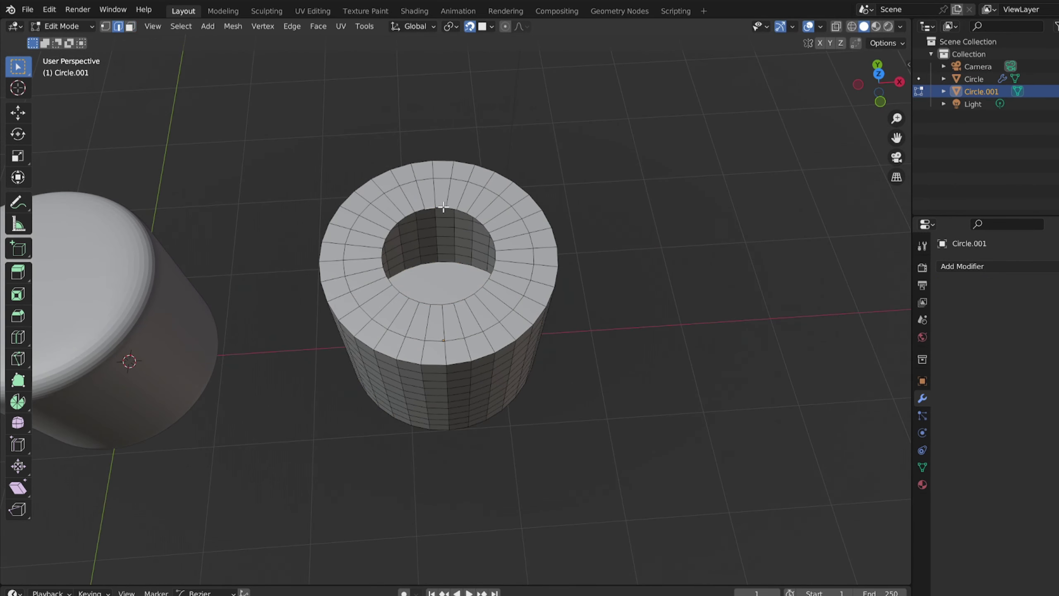
left_click(444, 208, "alt")
left_click(318, 26)
left_click(366, 177)
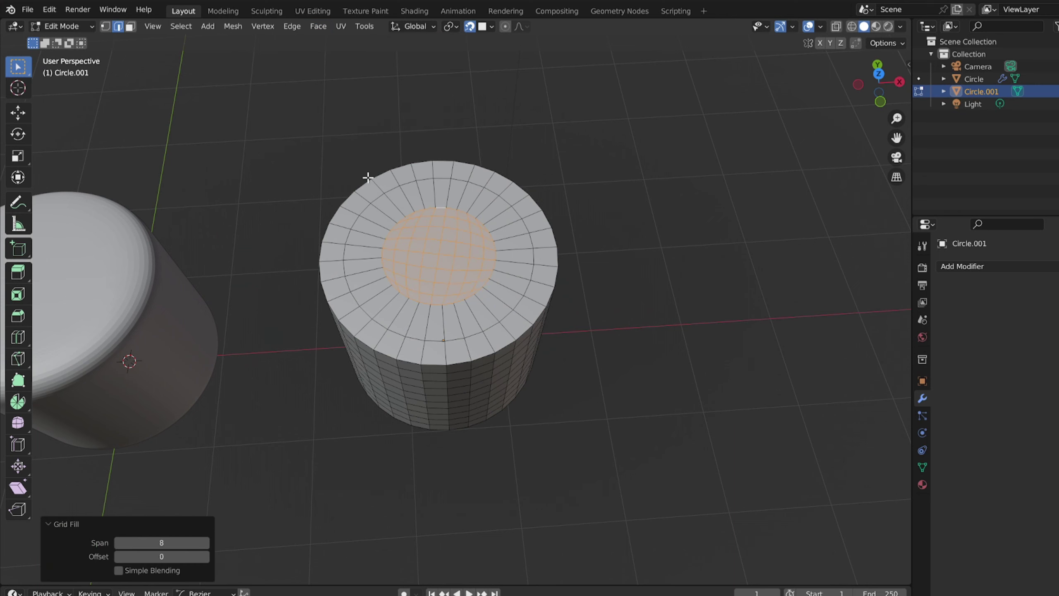
middle_click_drag(367, 178, 458, 252)
scroll(459, 252, "up", 1)
Lower the Grid Fill span of the cylinder's top opening and add a level 2 Subdivision modifier
left_click(119, 543)
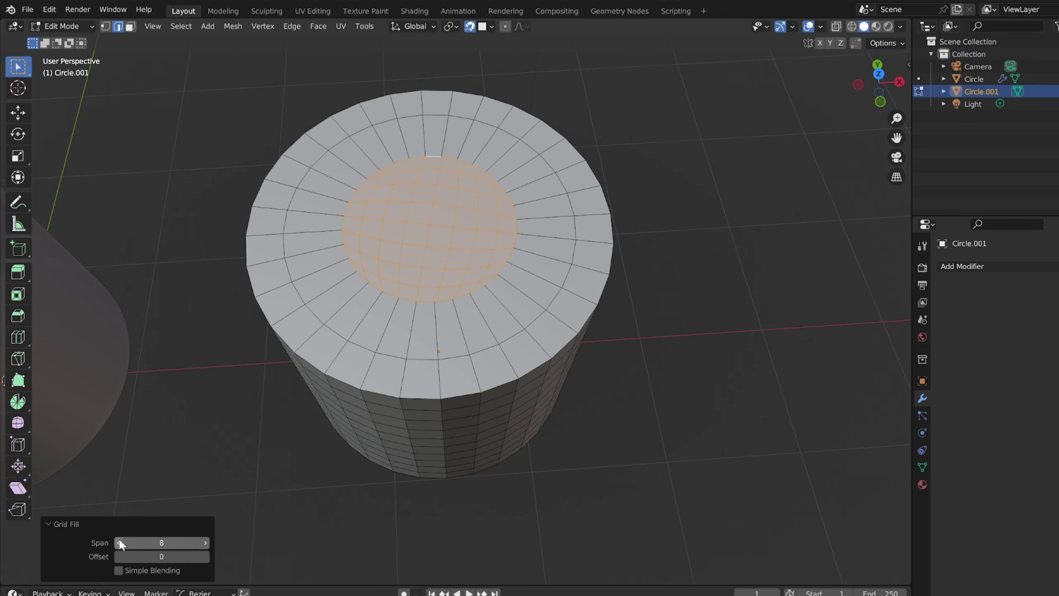
left_click(119, 542)
left_click(119, 543)
left_click(119, 542)
left_click(119, 542)
left_click(119, 542)
left_click(119, 543)
key("Tab")
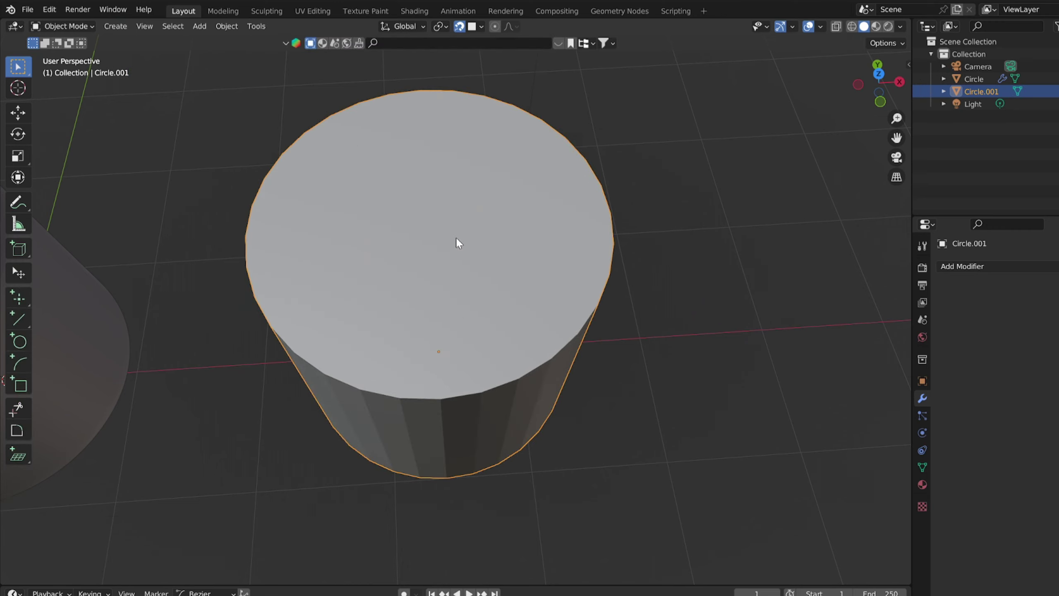
key("ctrl+2")
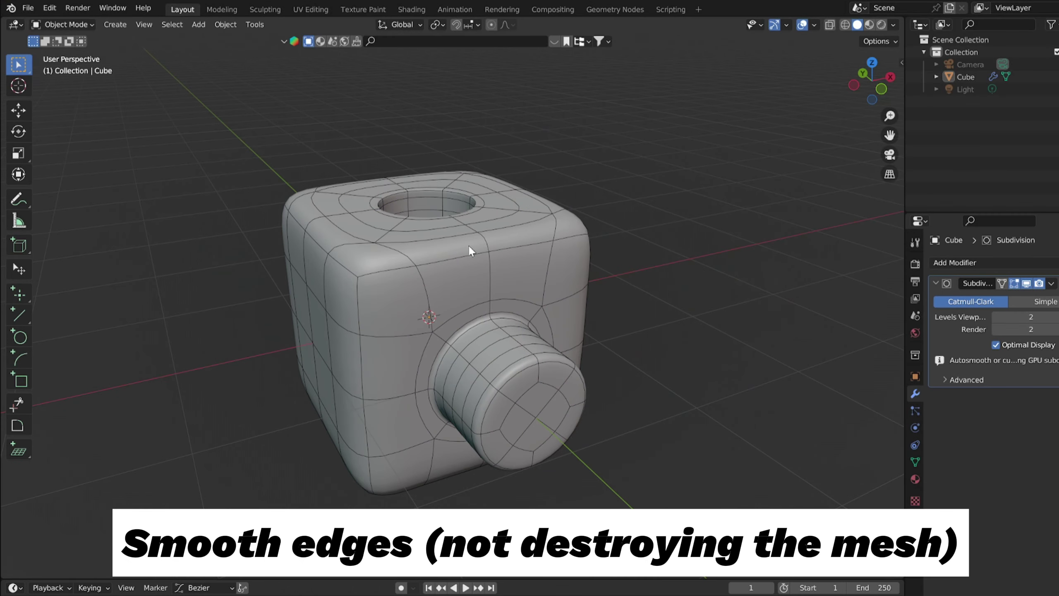
Bevel the four outer edges around the cube's top face to tighten its rounded rim
left_click(469, 247)
key("Tab")
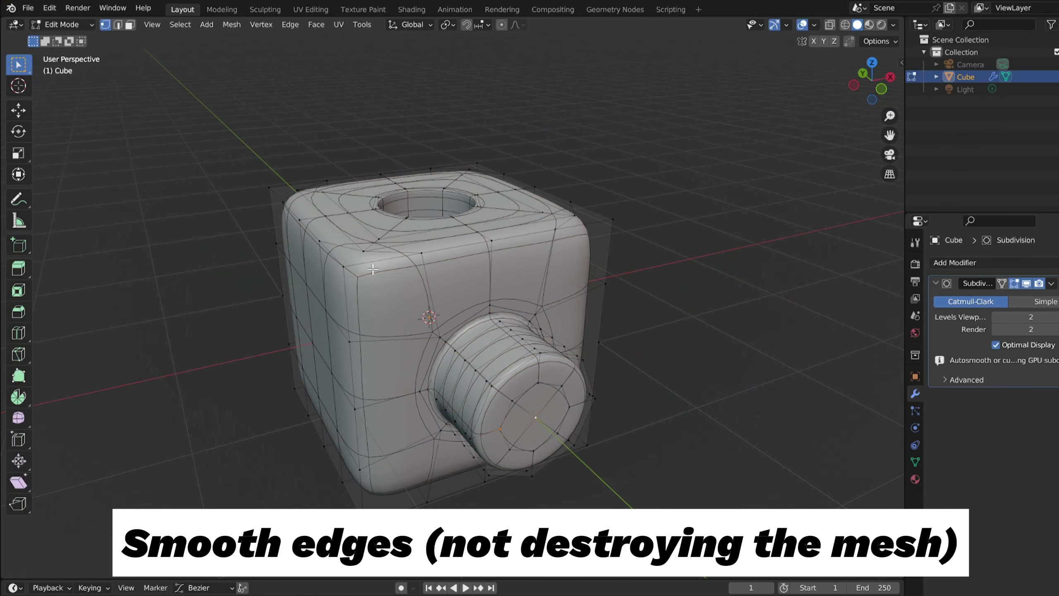
mouse_move(395, 256)
middle_mouse_down()
mouse_move(367, 257)
mouse_move(399, 264)
middle_mouse_up()
left_click(329, 249, "alt")
key("ctrl+z")
left_click(324, 239, "alt+shift")
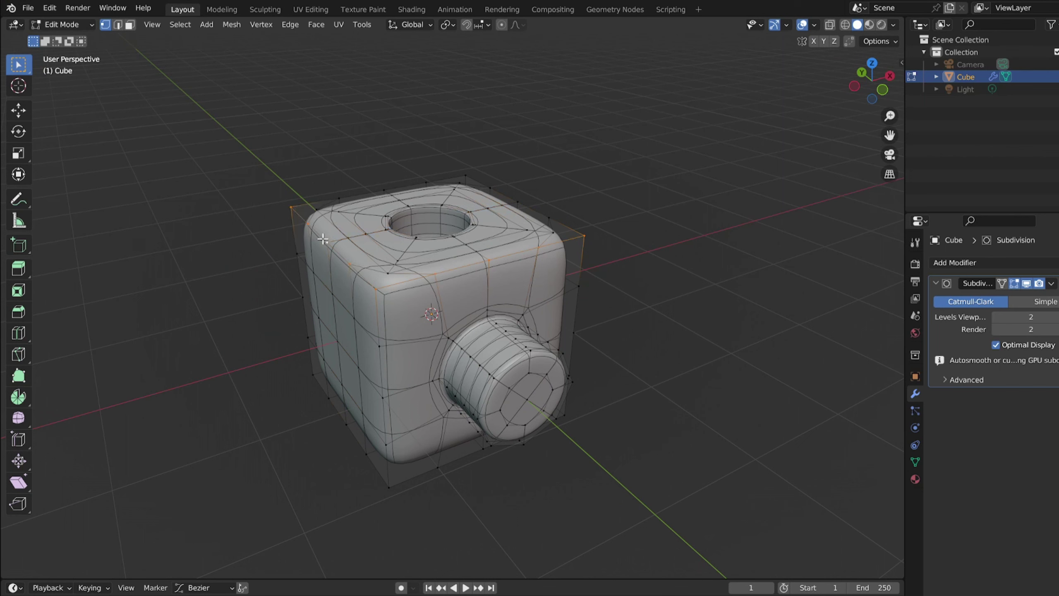
left_click(369, 192, "alt+shift")
left_click(505, 196, "alt+shift")
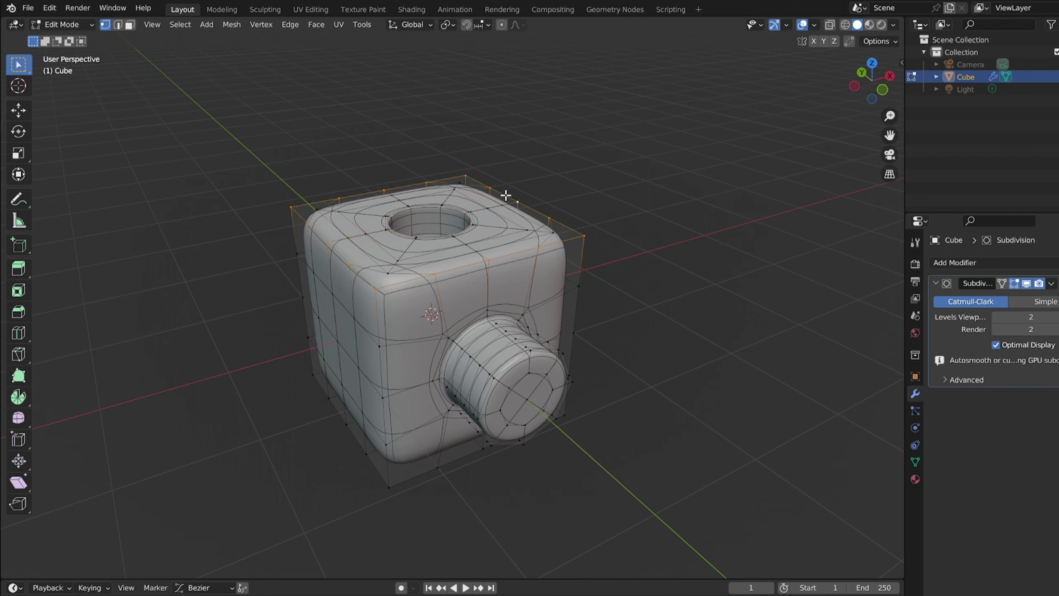
left_click(678, 226)
left_click_drag(125, 402, 207, 403)
key("Tab")
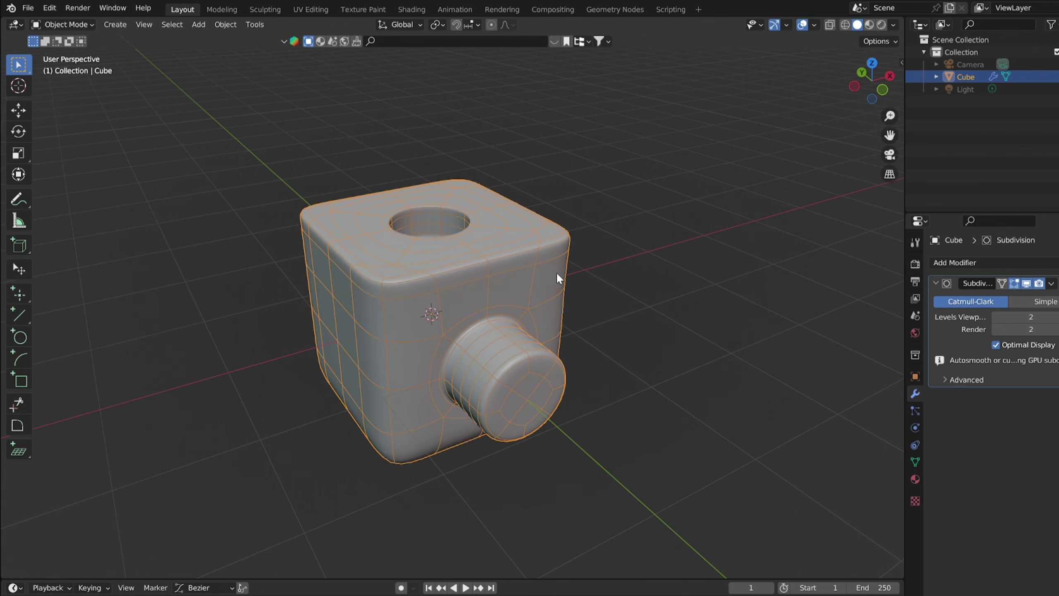
Dissolve the extra bevel edges around the cube's top rim so that only the original outer edges remain
left_click(607, 247)
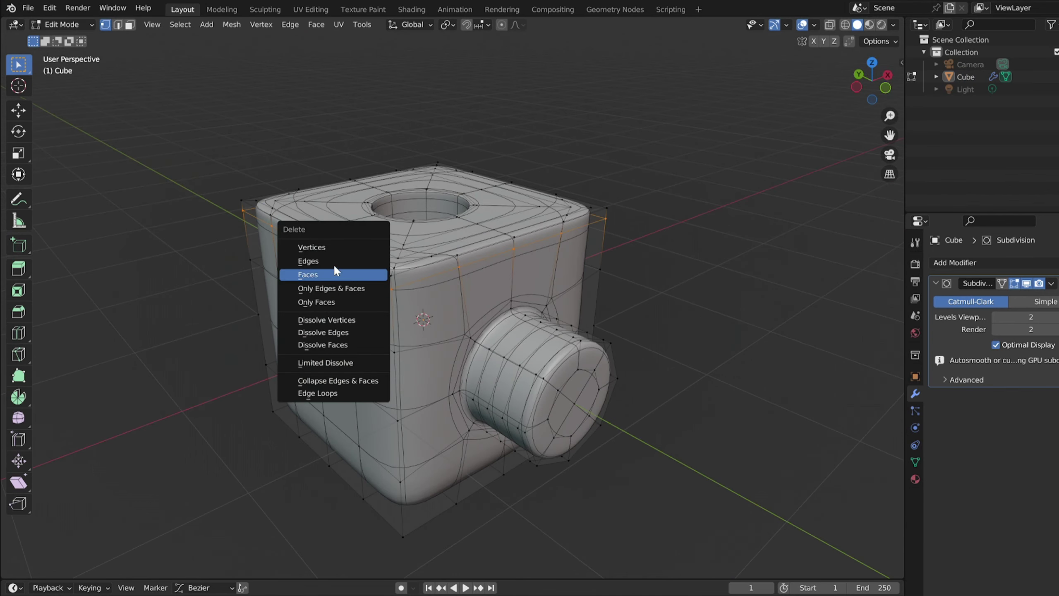
left_click(323, 333)
middle_click_drag(337, 330, 350, 274)
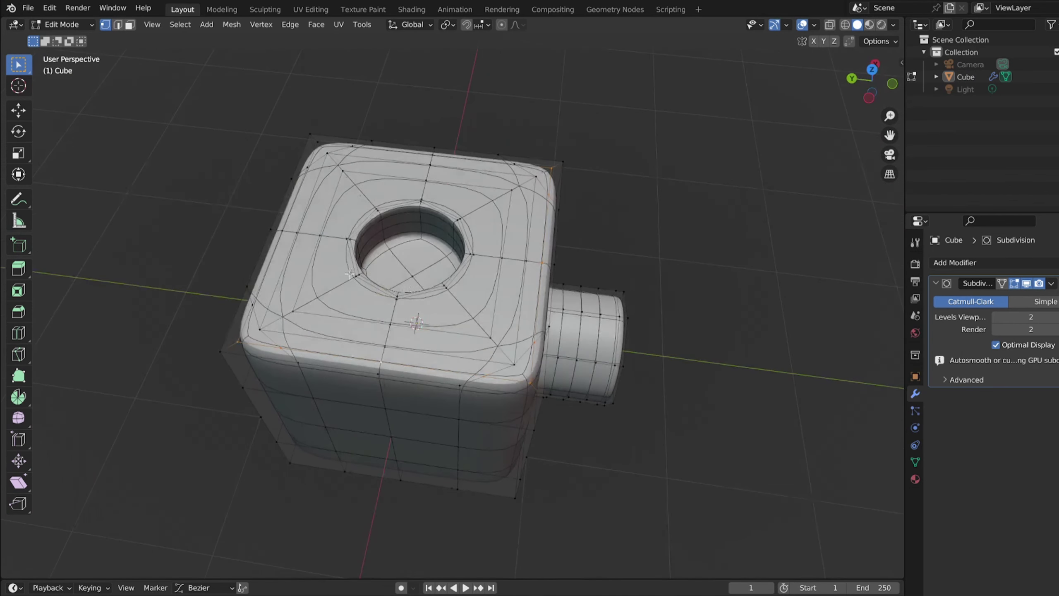
middle_click_drag(473, 199, 351, 275)
key("x")
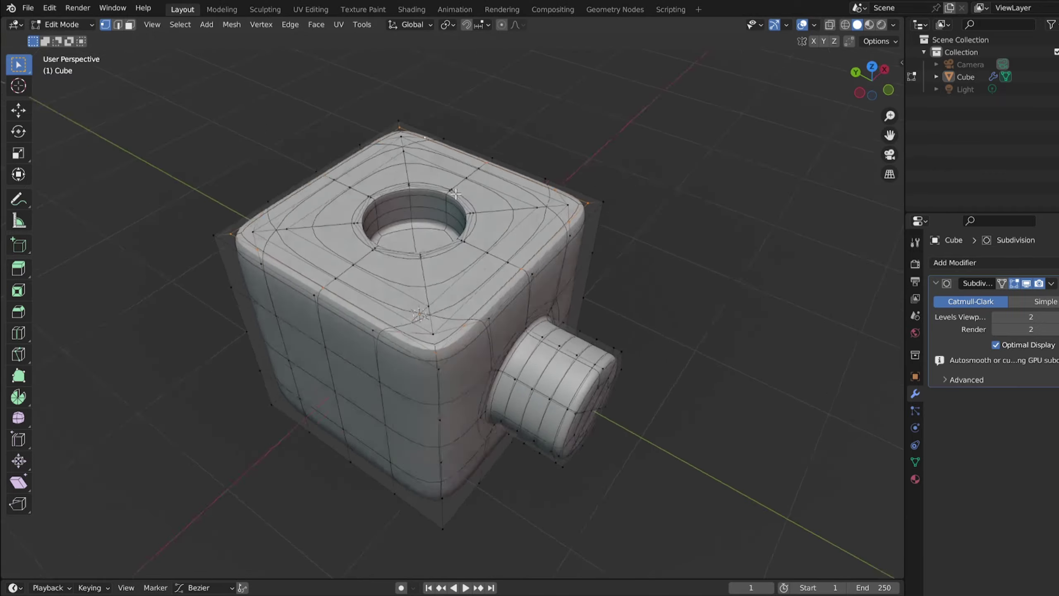
left_click(431, 192)
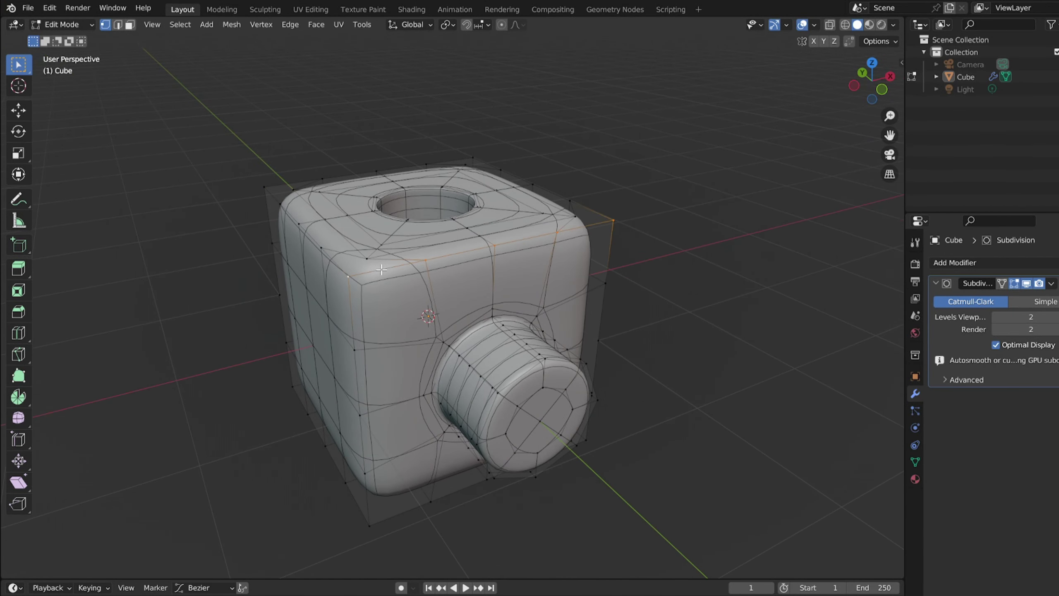
Select all outer edges of the cube's top face and set their bevel weight and crease to 1
left_click(349, 175, "alt+shift")
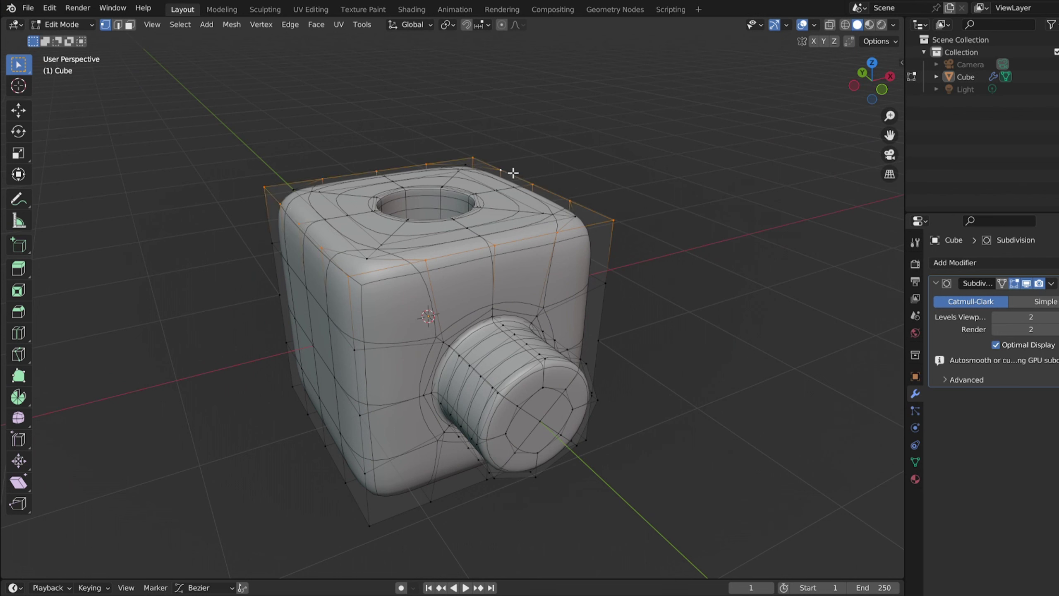
key("n")
left_click(834, 197)
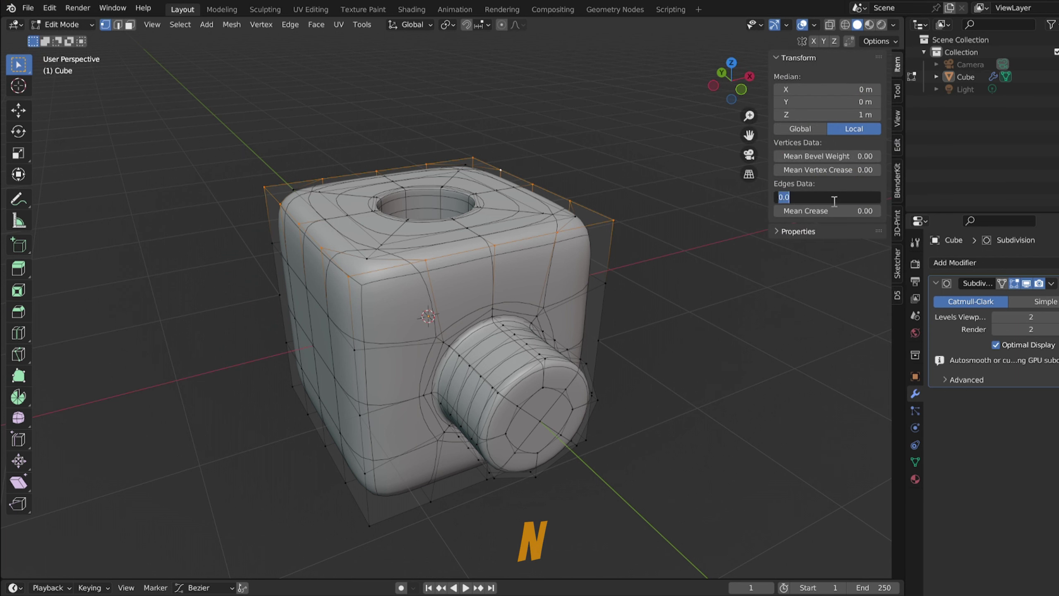
type("1")
key("Return")
left_click(838, 211)
type("1")
key("Return")
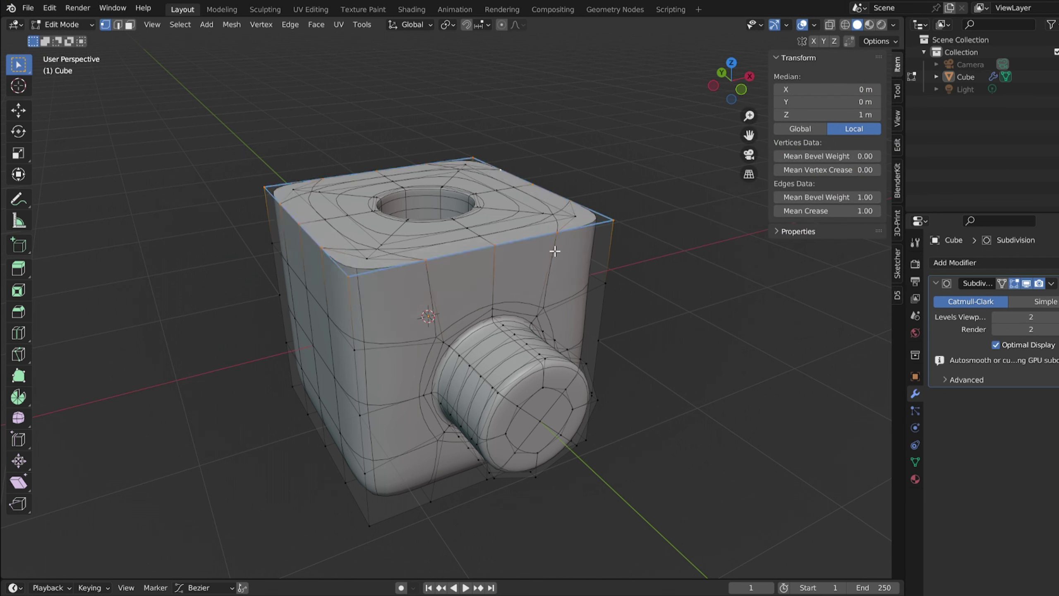
Add a Bevel modifier above the Subdivision modifier and limit it by Weight
key("Tab")
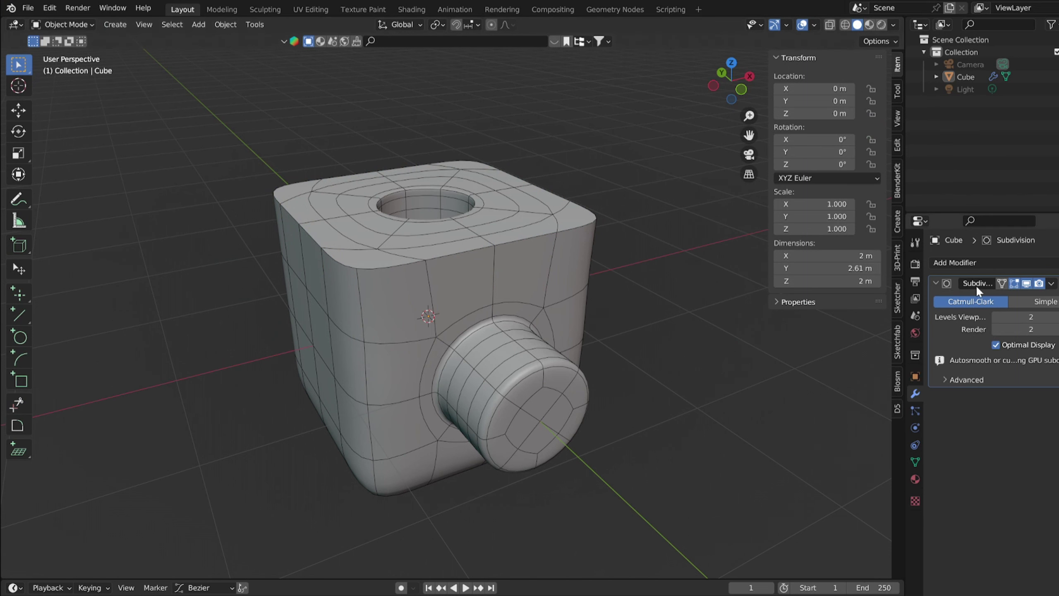
left_click(1009, 262)
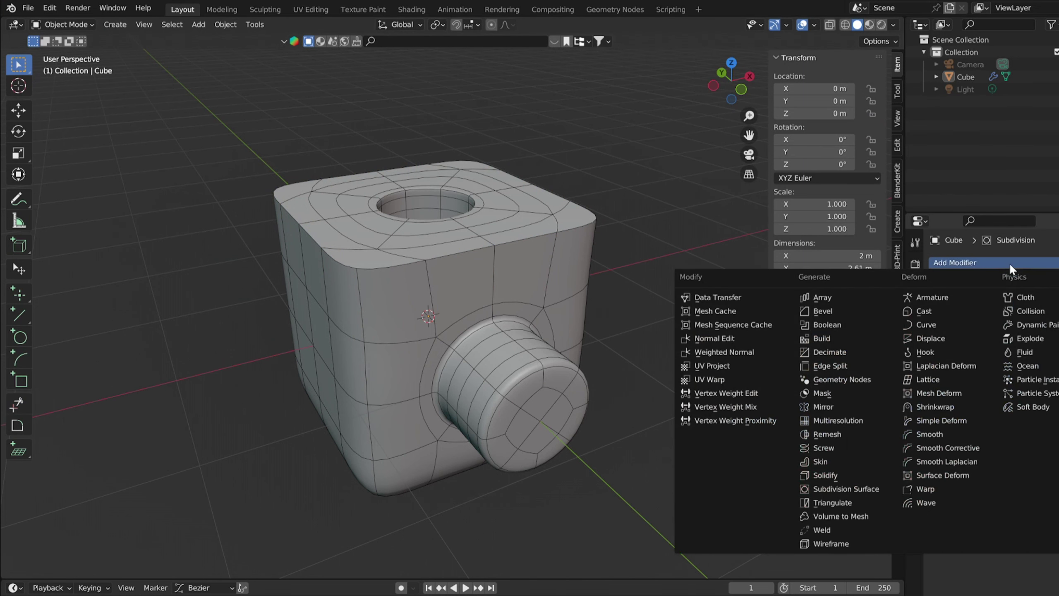
left_click(839, 308)
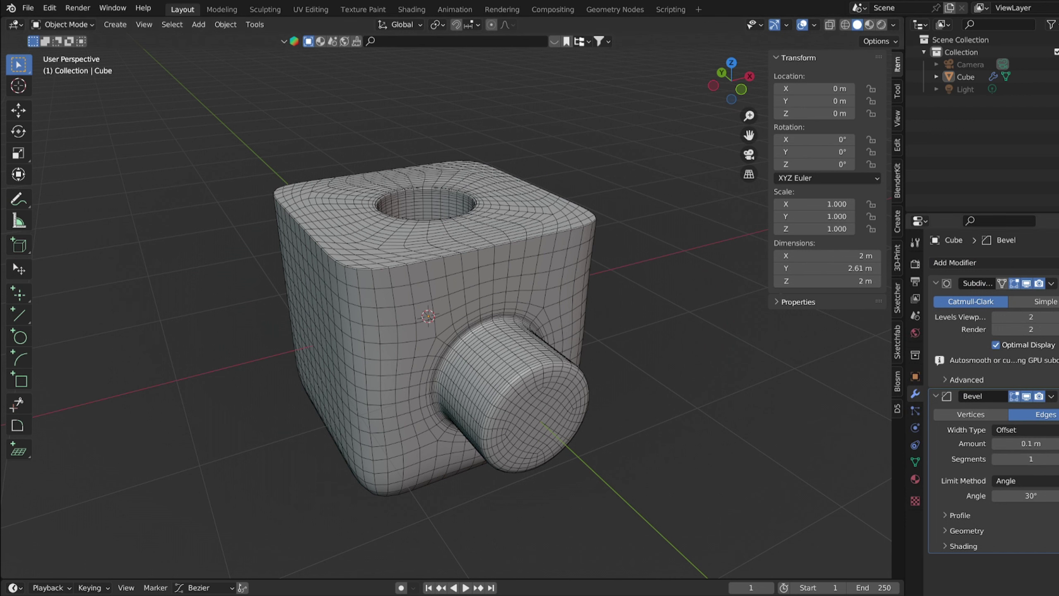
left_click_drag(1058, 396, 1058, 280)
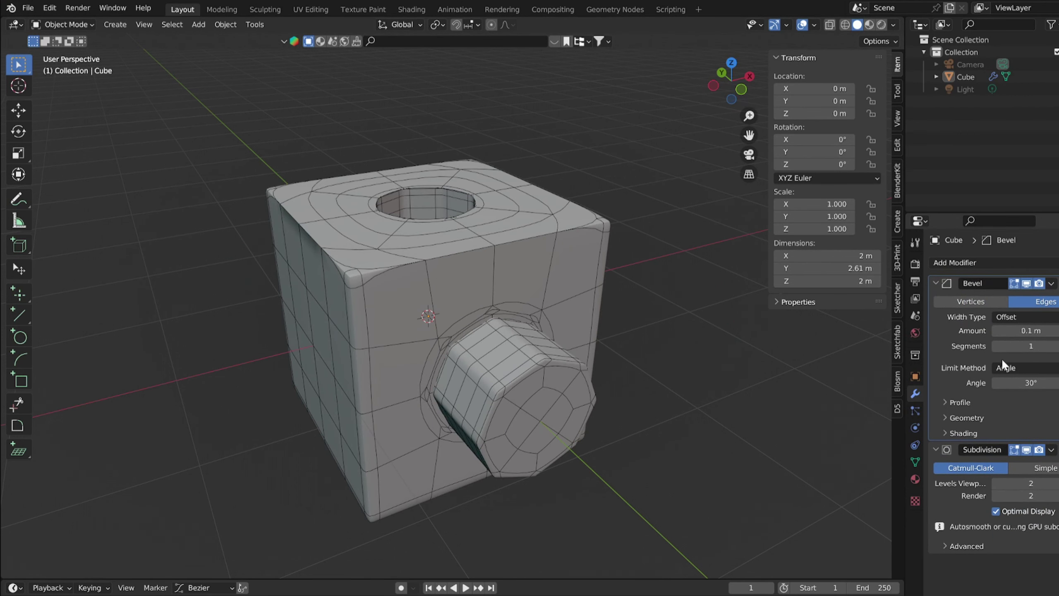
left_click(1013, 368)
left_click(1013, 410)
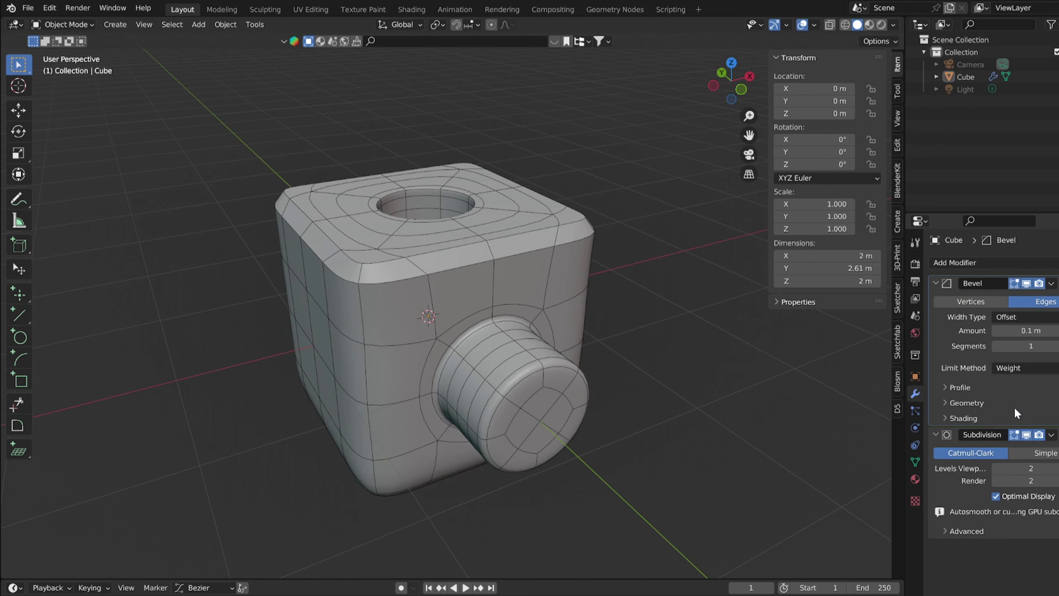
Set the Bevel modifier to 3 segments and an amount of 0.03 m, and turn off the cube's wireframe display
left_click_drag(1047, 343, 1058, 343)
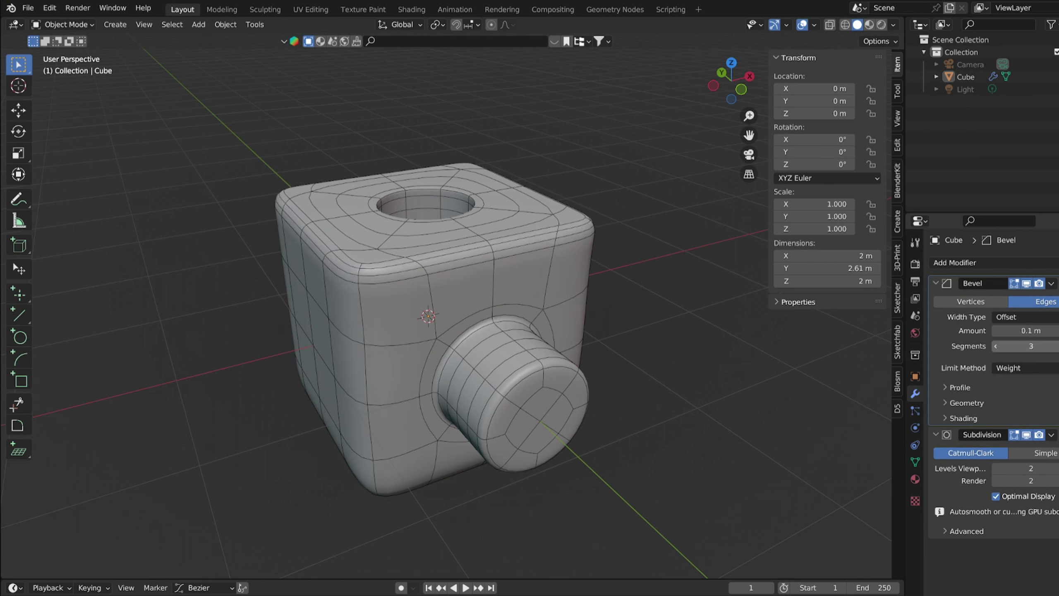
left_click(1047, 331)
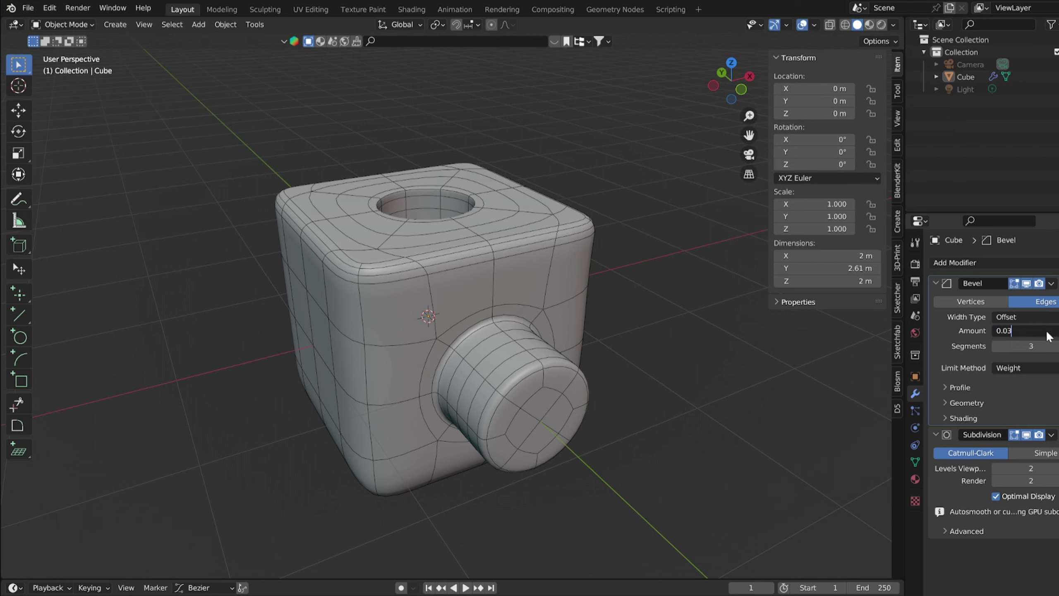
type("0.03")
key("Return")
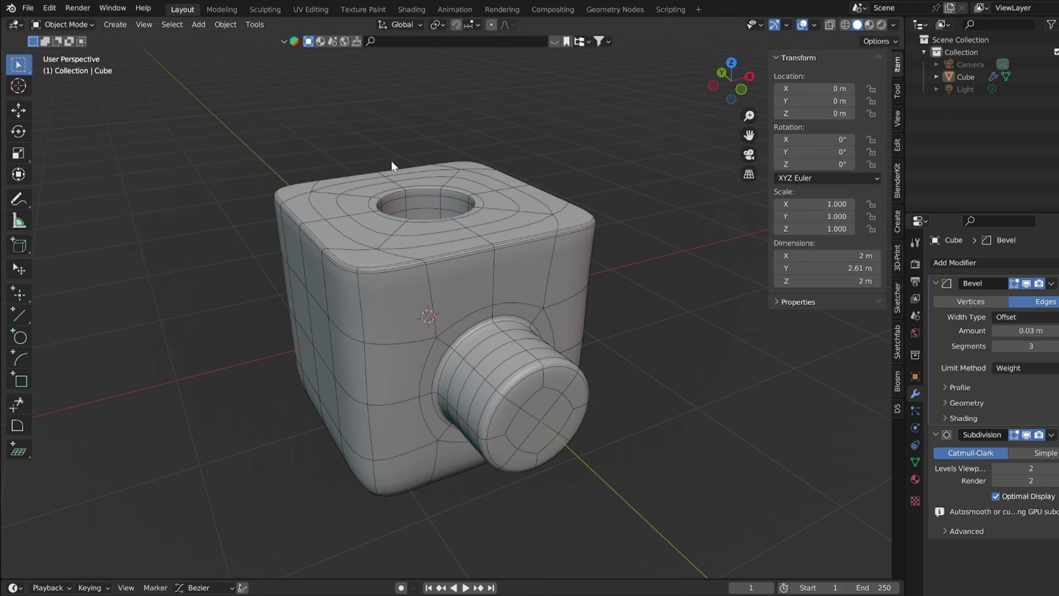
left_click(915, 377)
left_click(996, 585)
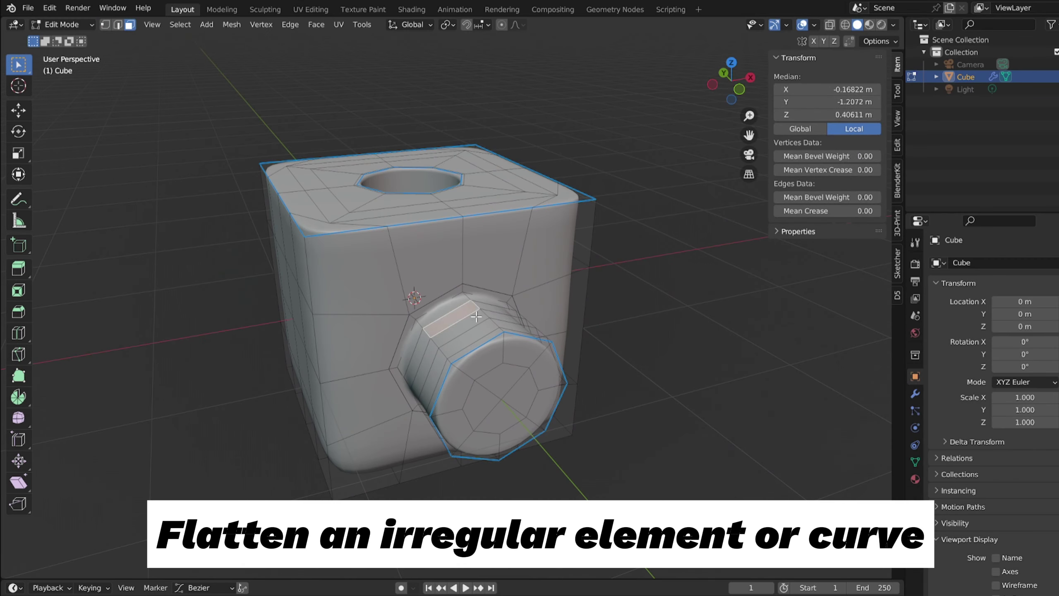
Extrude the central band of faces on top of the side cylinder upward by about 0.32 m
left_click(487, 306, "alt")
key("ctrl+z")
left_click(474, 318, "shift")
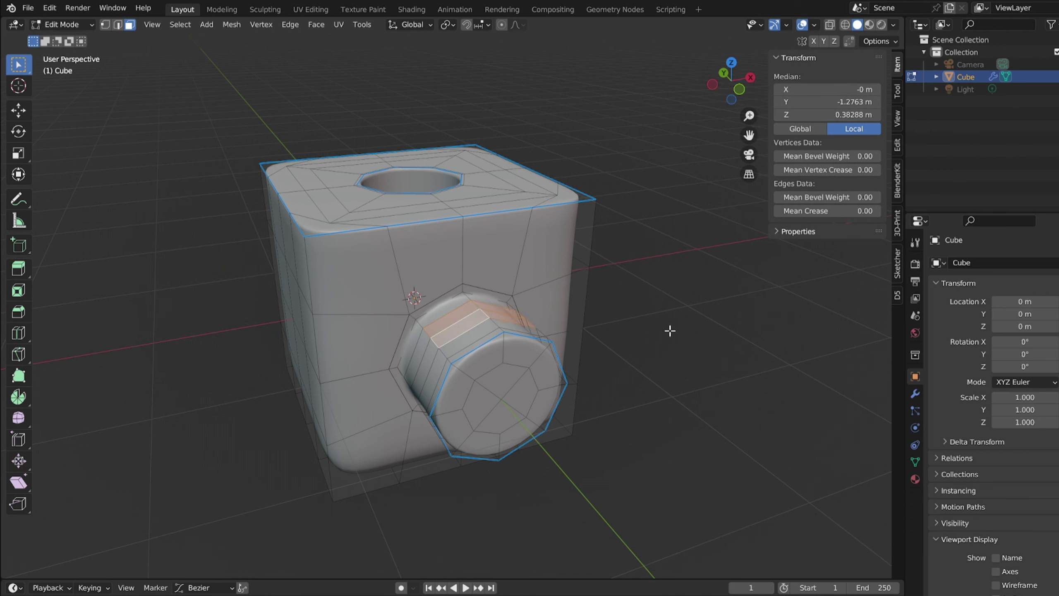
key("e")
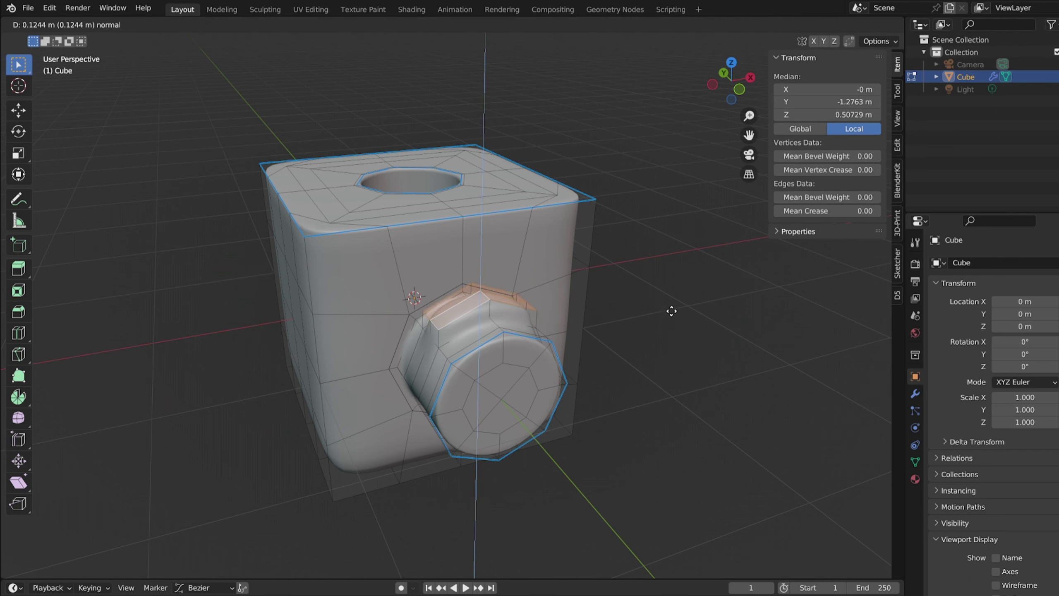
left_click(671, 285)
middle_click_drag(669, 287, 601, 246)
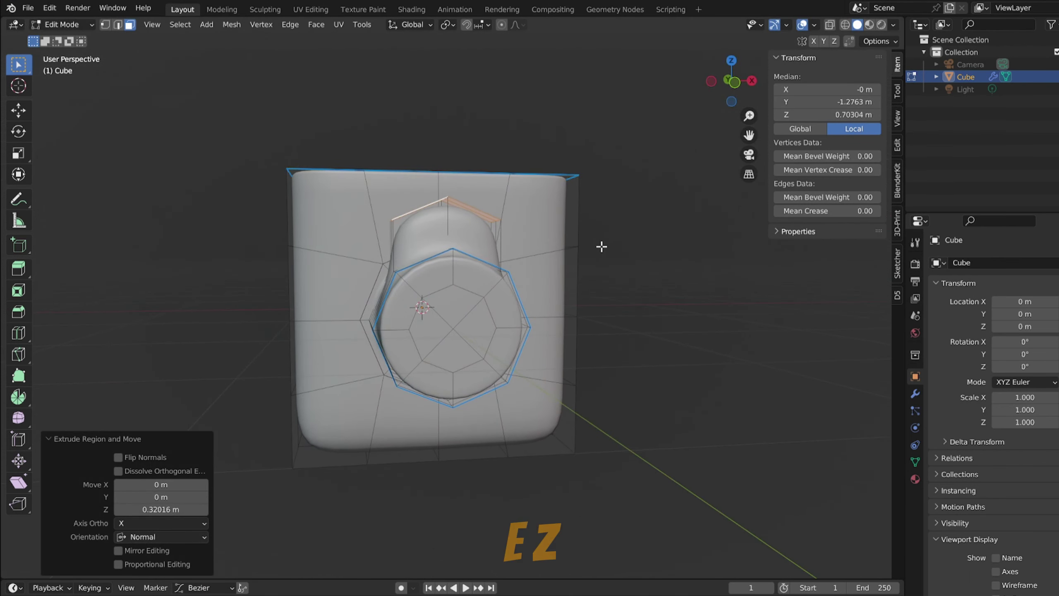
Flatten the extruded faces in front view by scaling them to 0 along the global Z axis
key("KP_1")
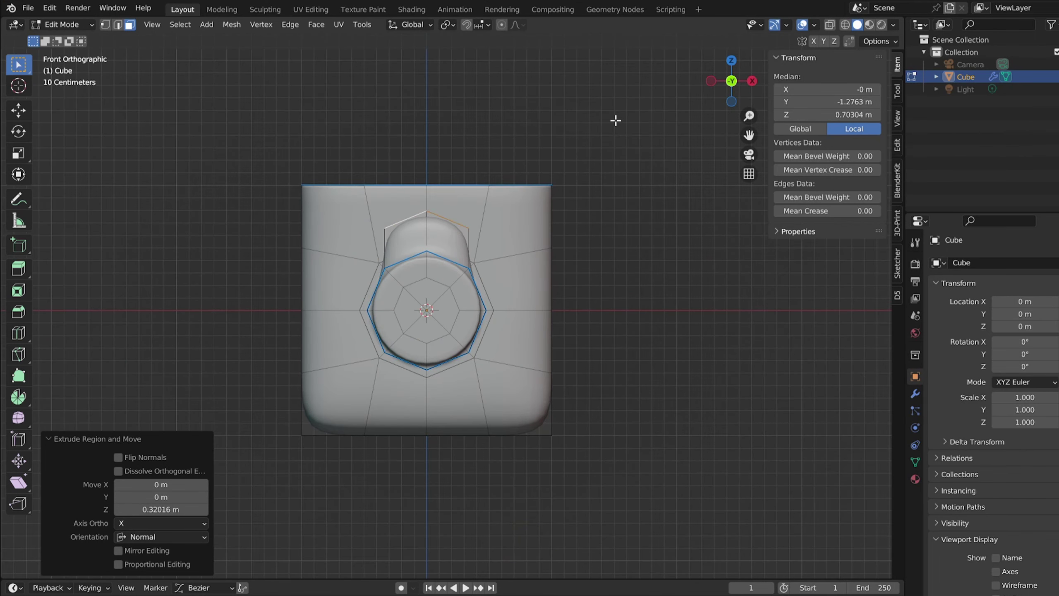
key("s")
key("z")
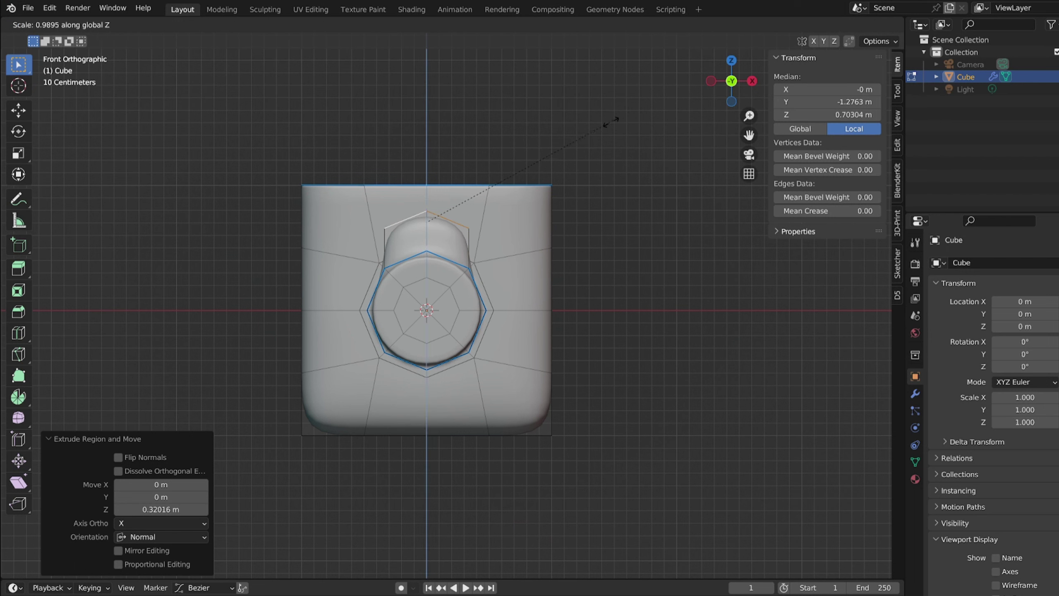
key("0")
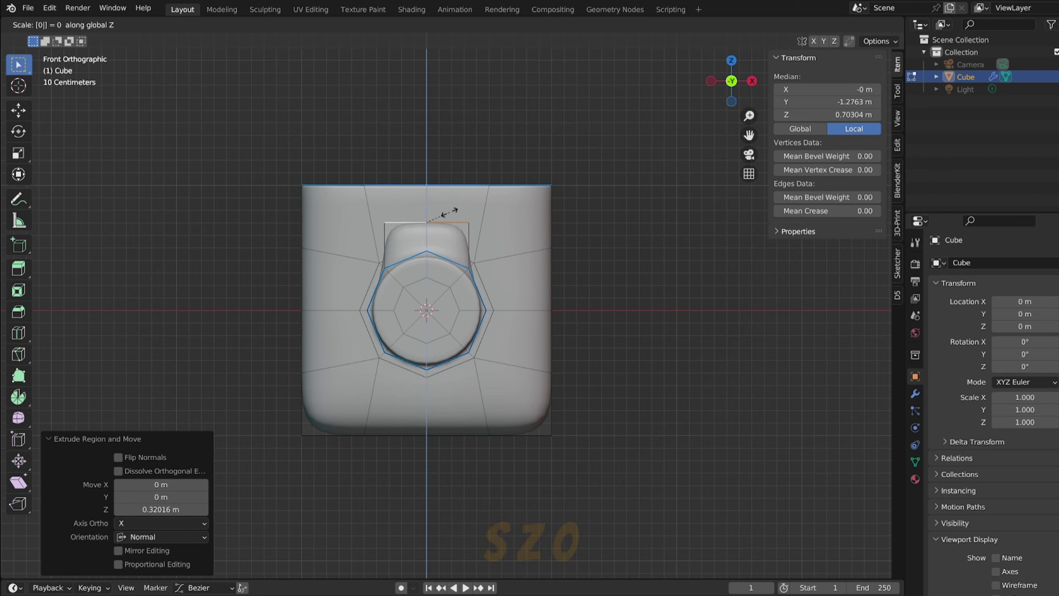
key("Return")
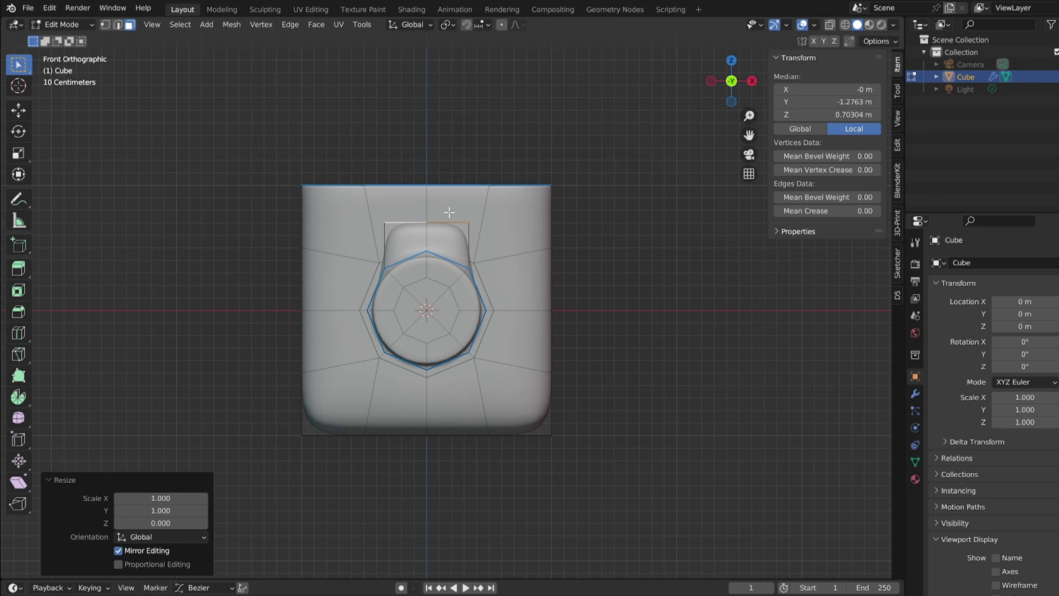
key("s")
key("z")
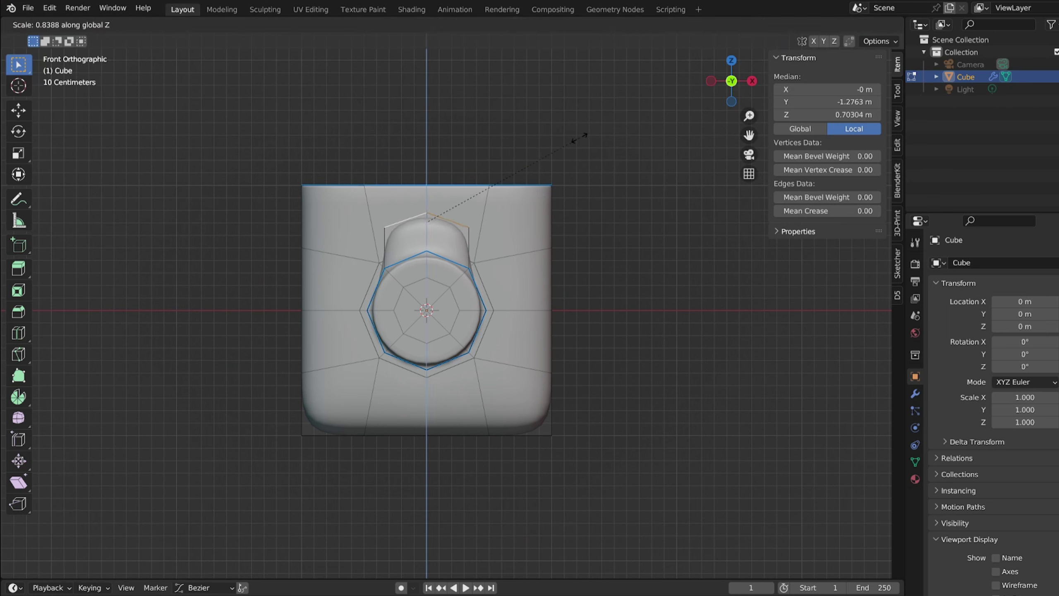
key("0")
key("Return")
key("ctrl+z")
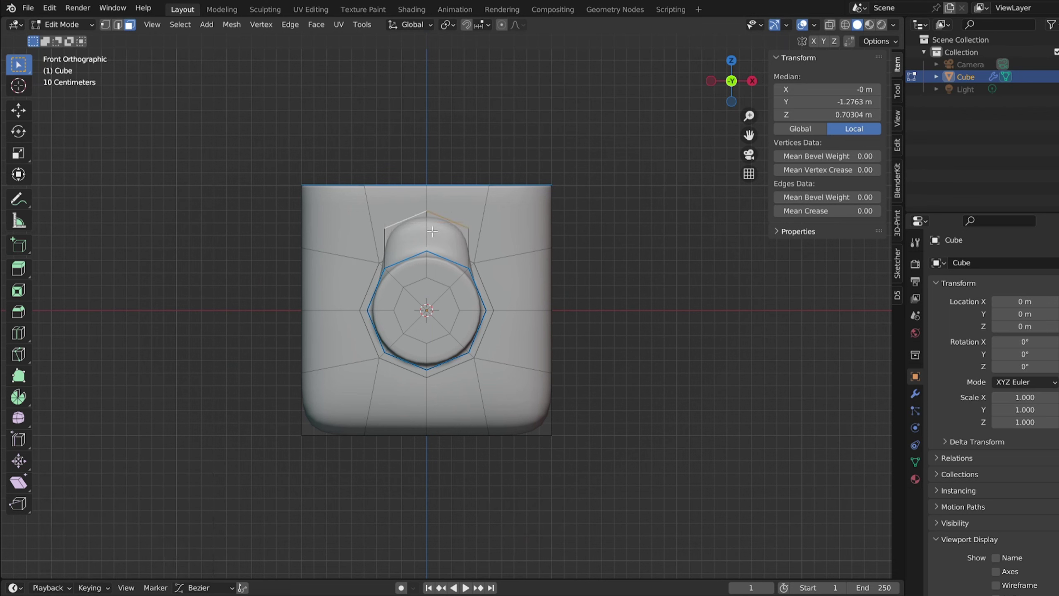
right_click(432, 230)
mouse_move(432, 230)
Select the outer edges of the block's flattened top and give them a bevel weight and crease
left_click(487, 253)
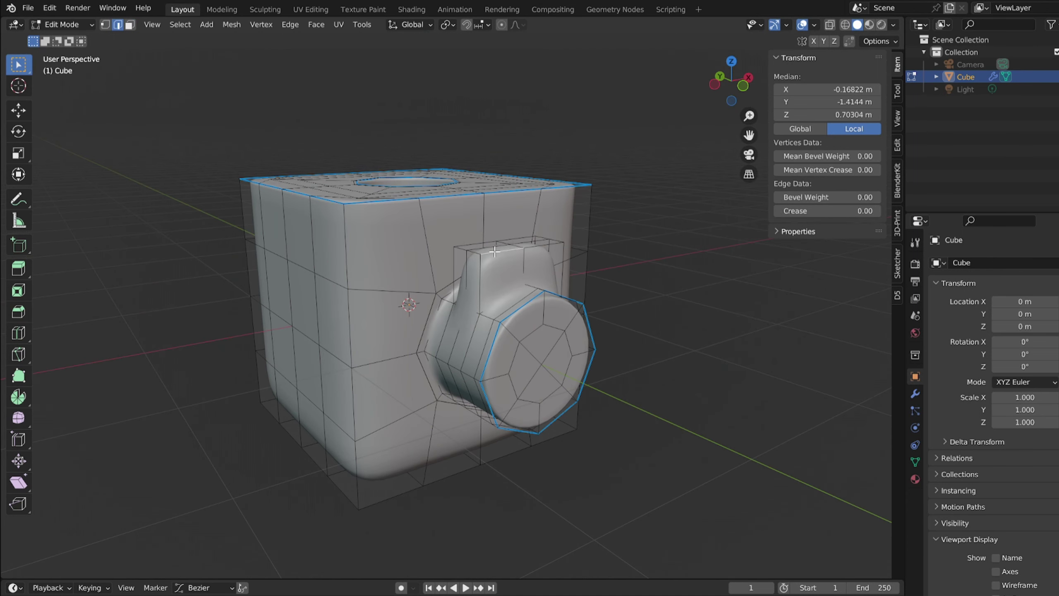
key("alt+a")
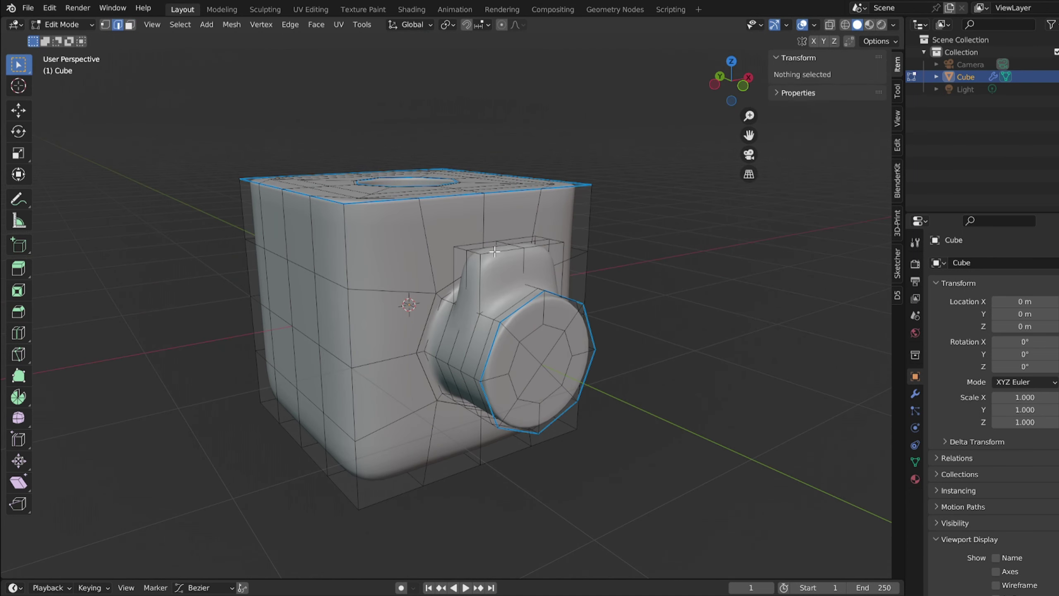
left_click(494, 251, "alt")
left_click(458, 248, "alt+shift")
left_click(474, 241, "alt+shift")
left_click(549, 236, "alt+shift")
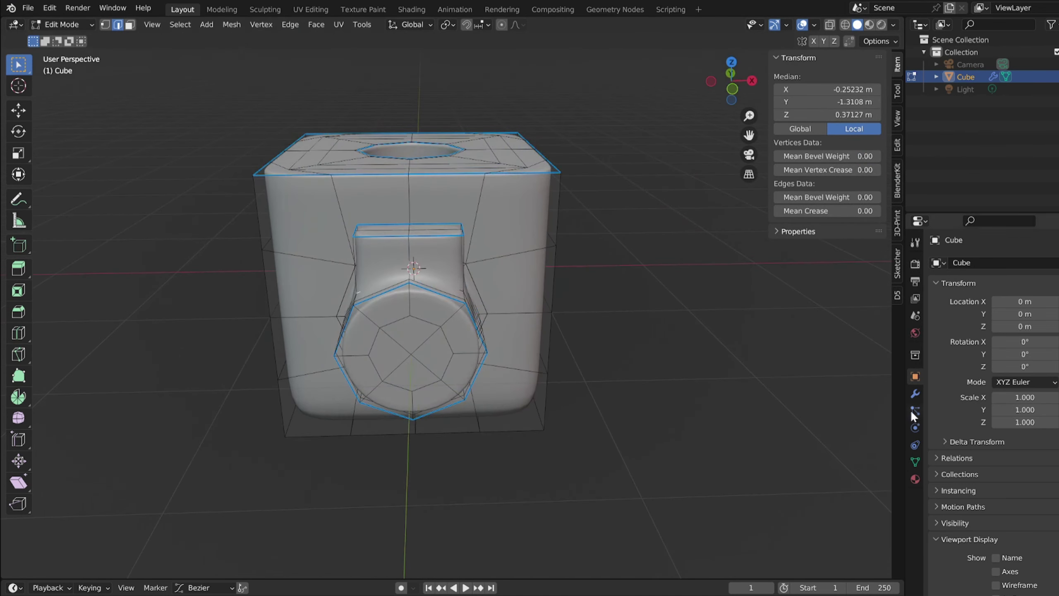
With the modifier display hidden, select the edges around the block's base on the cylinder and set their bevel weight and crease to 1
left_click(915, 393)
left_click(1026, 284)
left_click(1026, 435)
left_click(436, 283, "shift")
middle_click_drag(434, 269, 323, 255)
left_click(342, 275, "shift")
left_click(366, 264, "shift")
left_click(547, 301, "shift")
left_click(540, 273, "shift")
left_click_drag(864, 195, 880, 196)
Turn the Subdivision modifier's viewport display back on and return the cube to Object Mode
middle_click_drag(376, 275, 493, 257)
key("Tab")
left_click(1026, 435)
key("Tab")
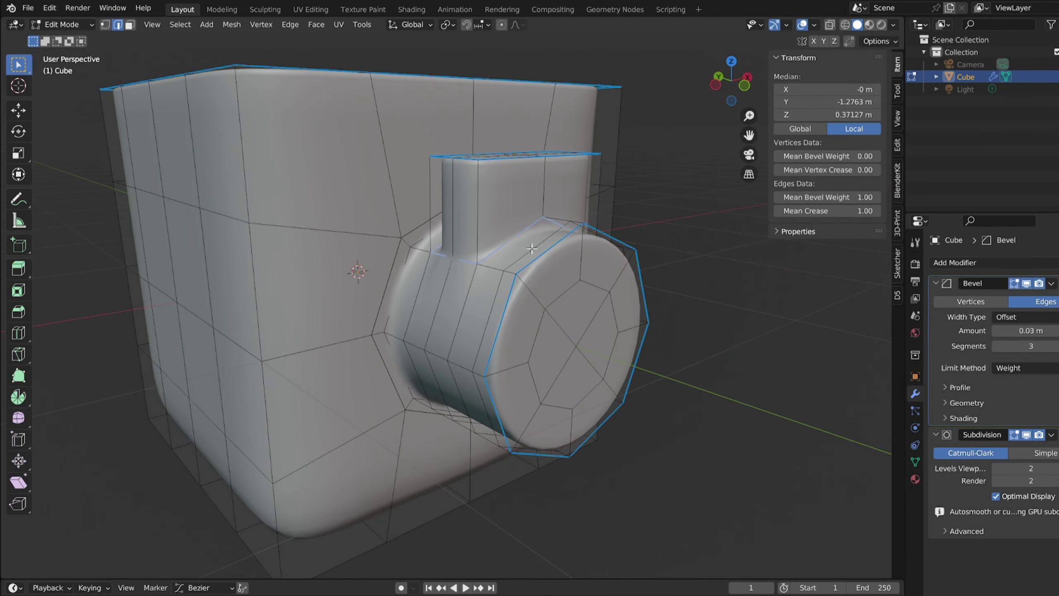
scroll(391, 268, "down", 5)
key("Tab")
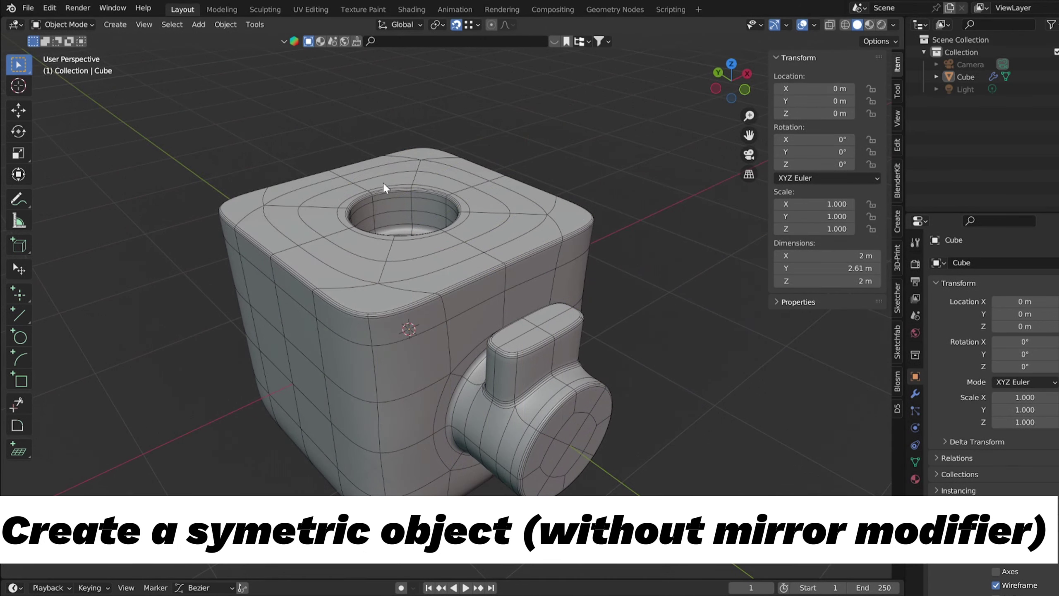
Select the vertices of the cube's lower half in right view with X-ray on and delete them
middle_click_drag(451, 182, 430, 437)
middle_click_drag(360, 393, 487, 304)
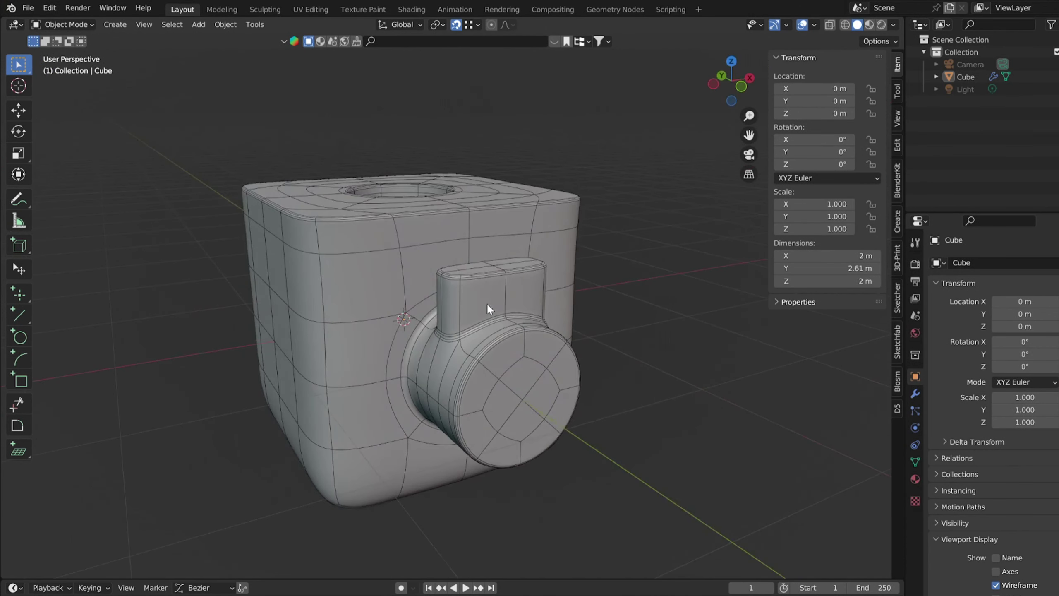
middle_click_drag(327, 315, 488, 364)
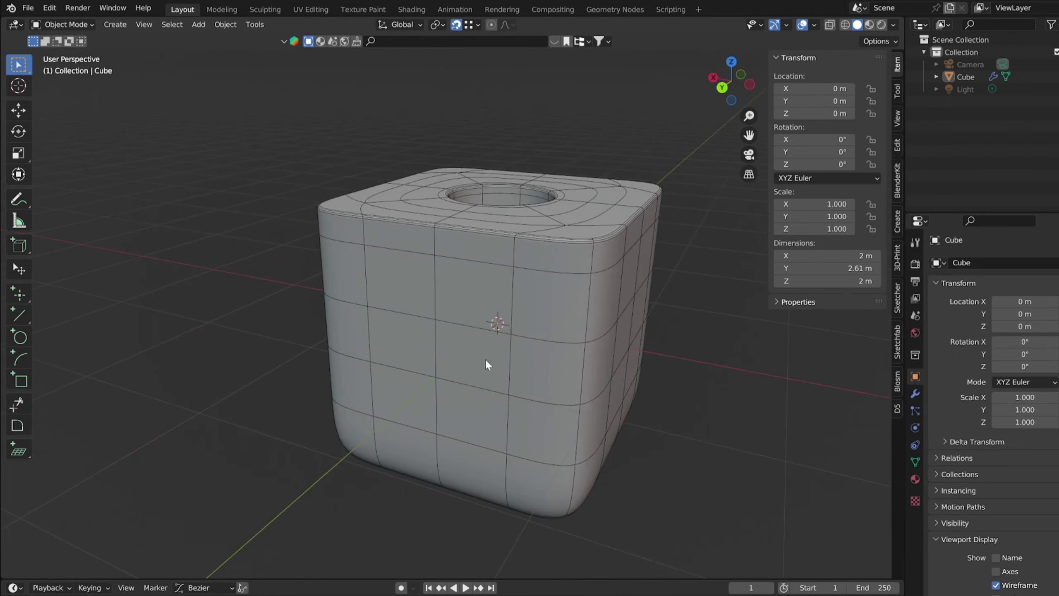
middle_click_drag(627, 304, 446, 282)
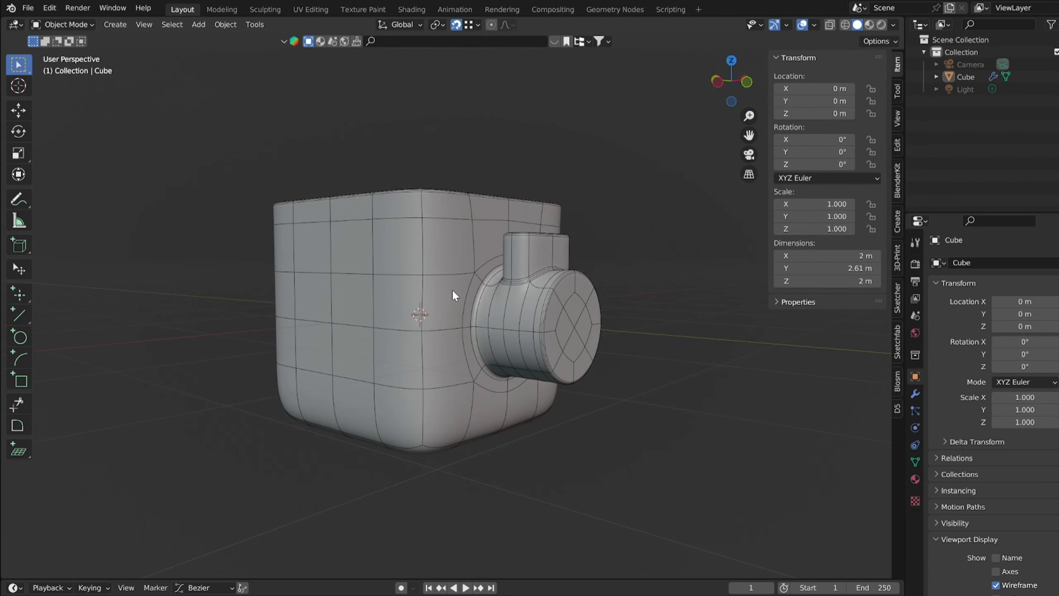
key("KP_3")
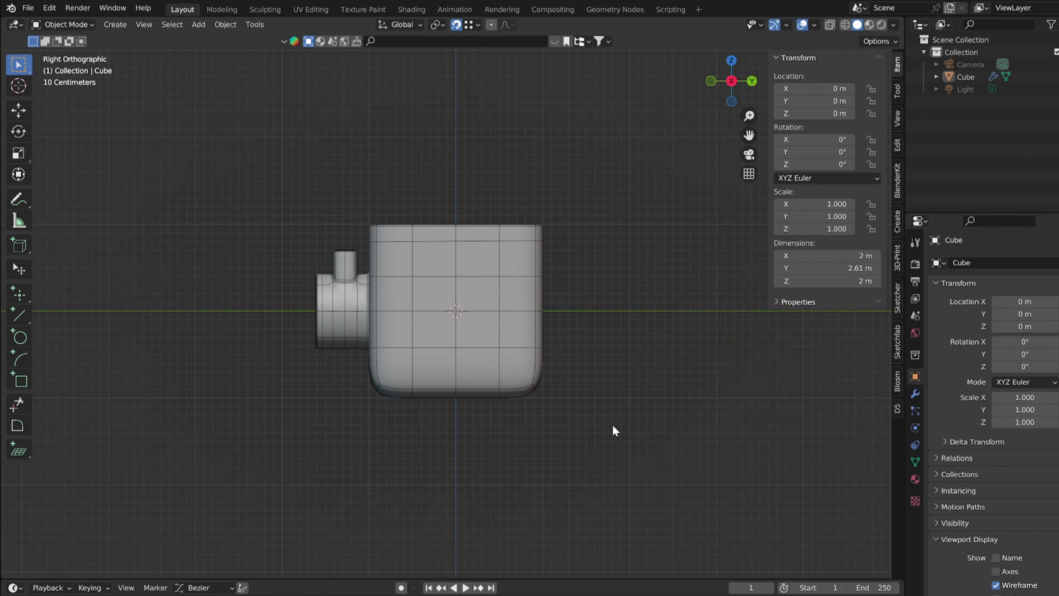
key("Tab")
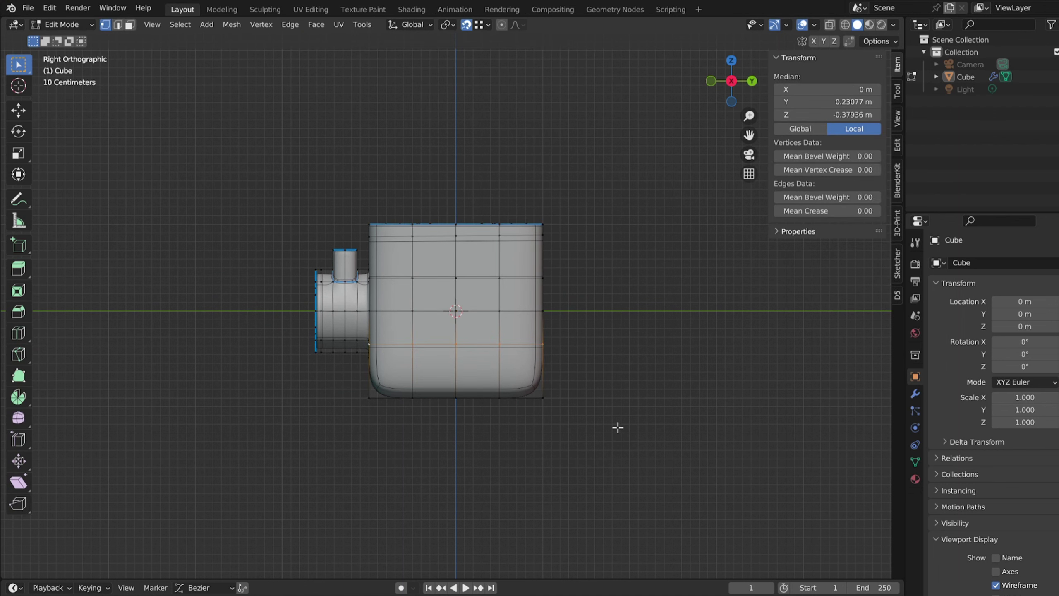
key("alt+z")
left_click_drag(600, 427, 291, 326)
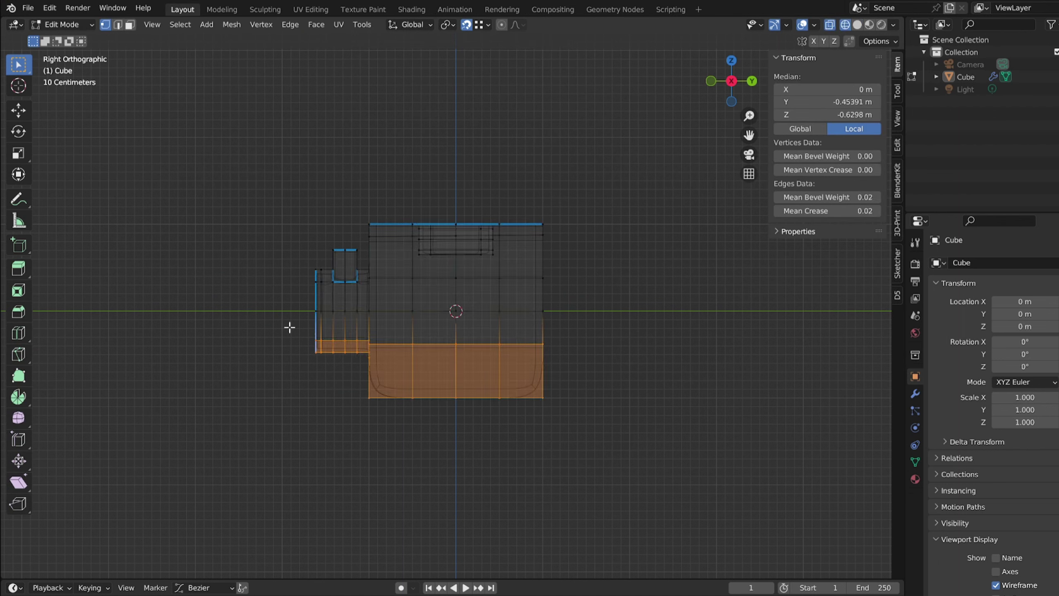
key("x")
left_click(541, 173)
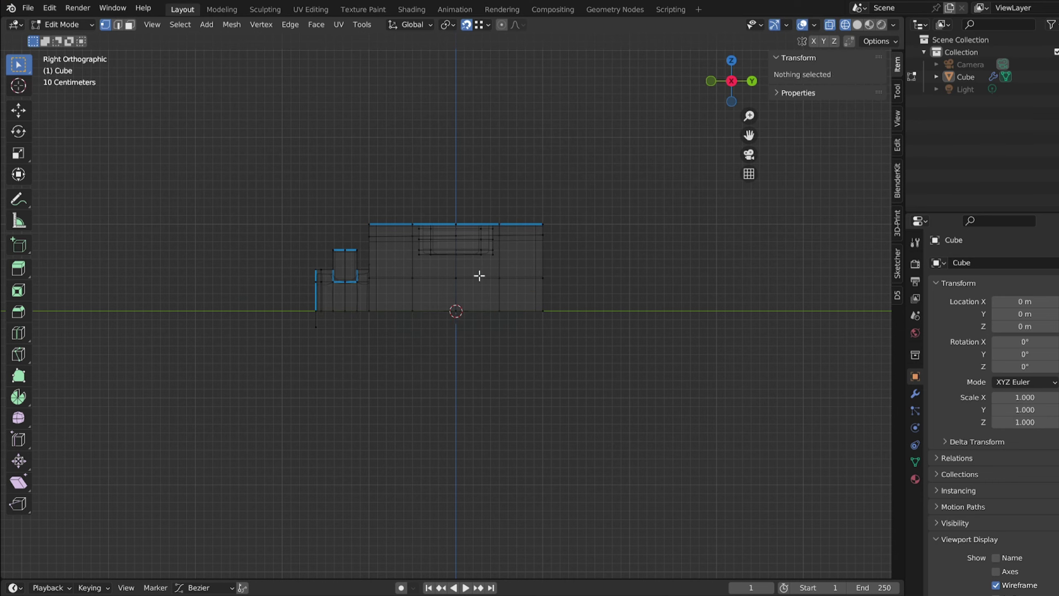
Add a Mirror modifier to the cube, place it above the Bevel modifier and mirror along Z only
middle_click_drag(459, 307, 436, 301)
key("Tab")
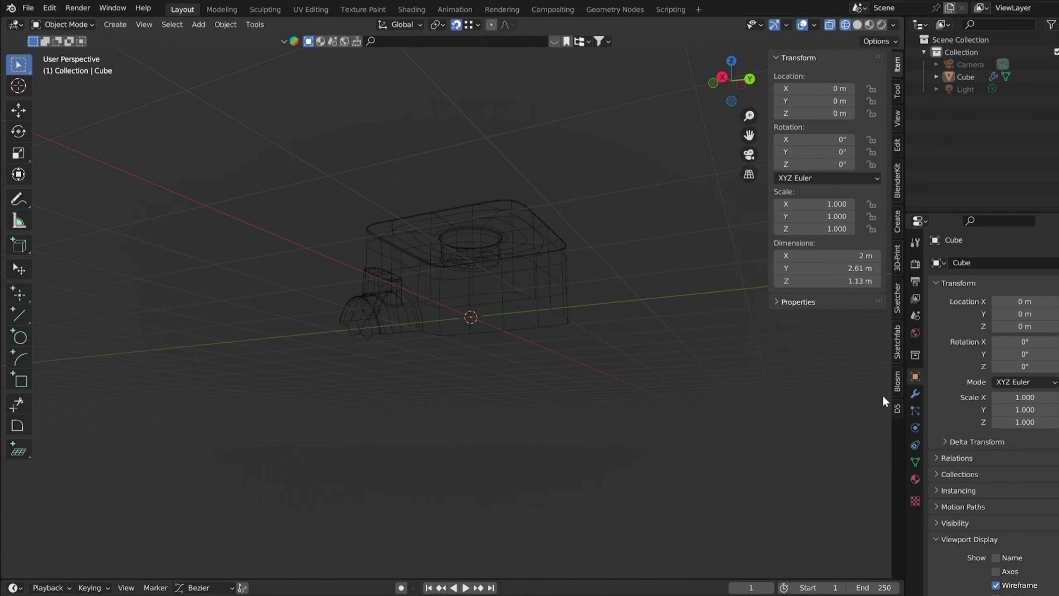
left_click(914, 395)
left_click(993, 263)
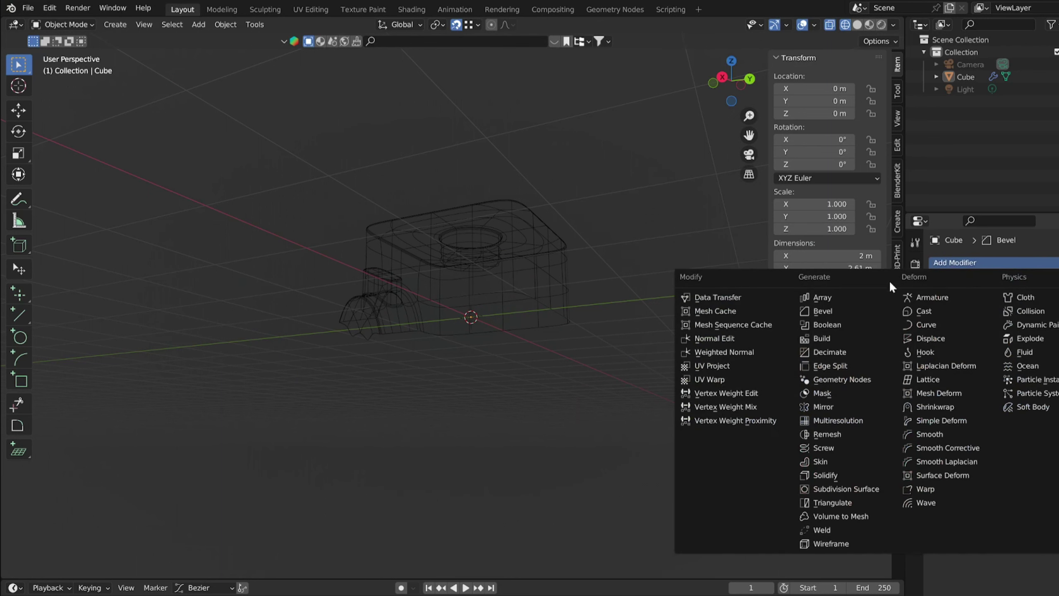
left_click(841, 407)
left_click_drag(1039, 549, 1042, 290)
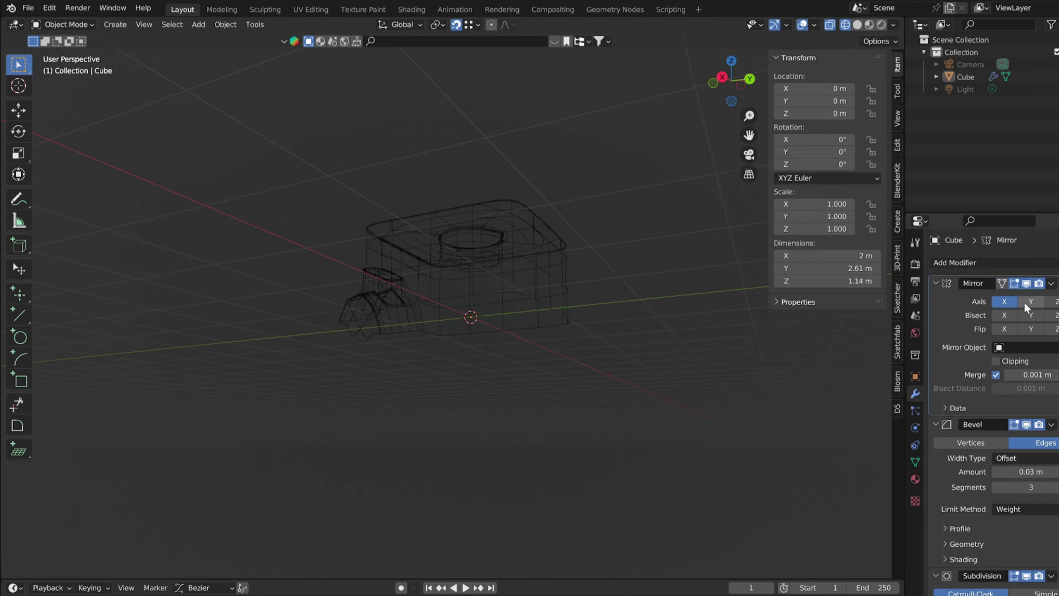
left_click(1004, 301)
left_click(1055, 301)
key("shift+z")
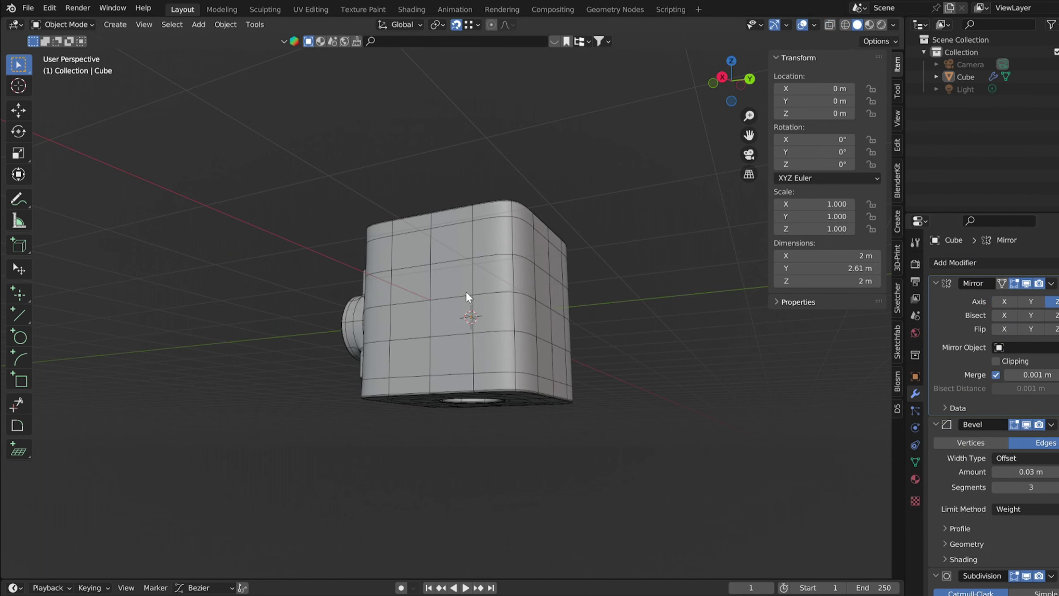
Delete all vertices on the +Y side of the cube in wireframe, including the remaining hole vertices beyond the centre line
middle_click_drag(467, 296, 423, 456)
key("Tab")
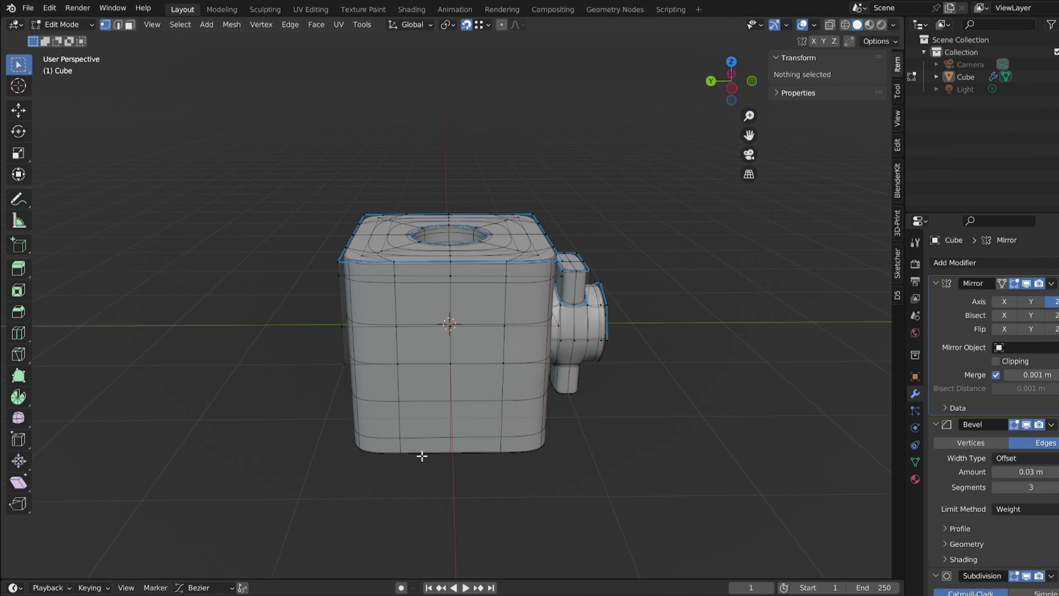
key("shift+z")
left_click_drag(419, 482, 275, 77)
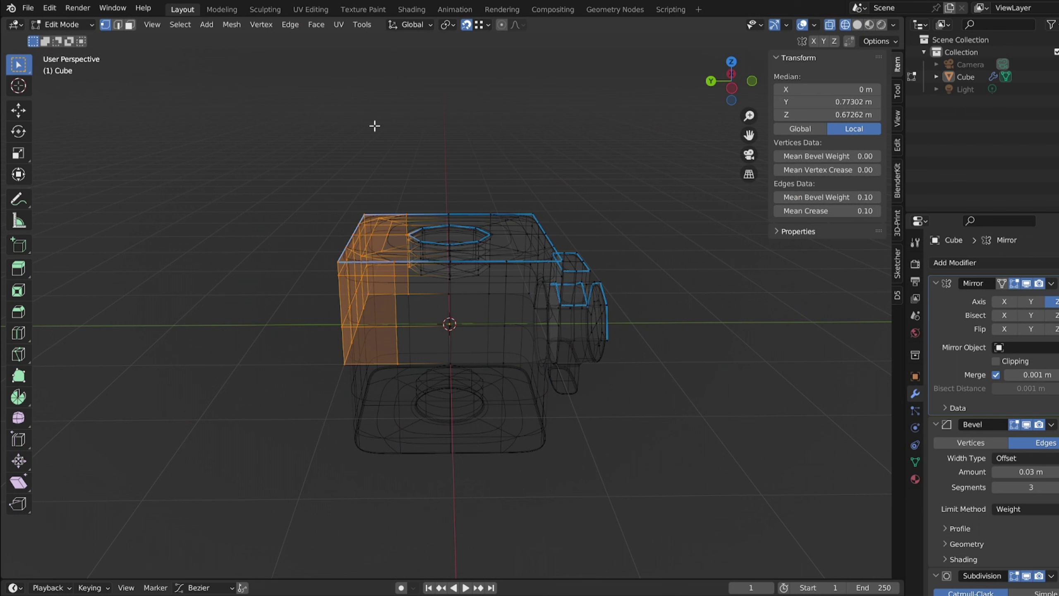
key("x")
left_click(442, 137)
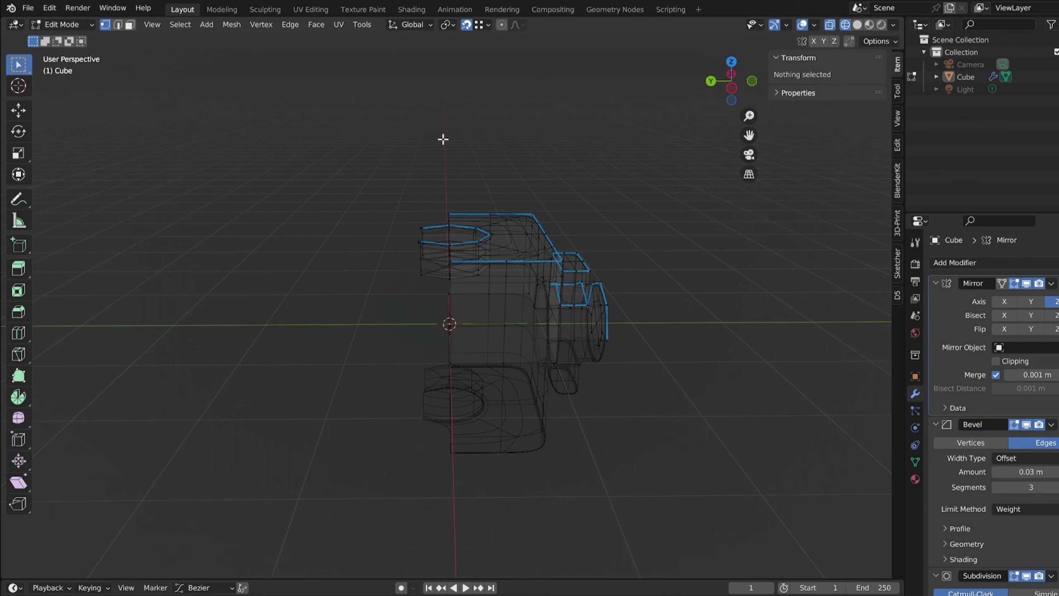
left_click_drag(444, 297, 358, 156)
key("x")
left_click(427, 135)
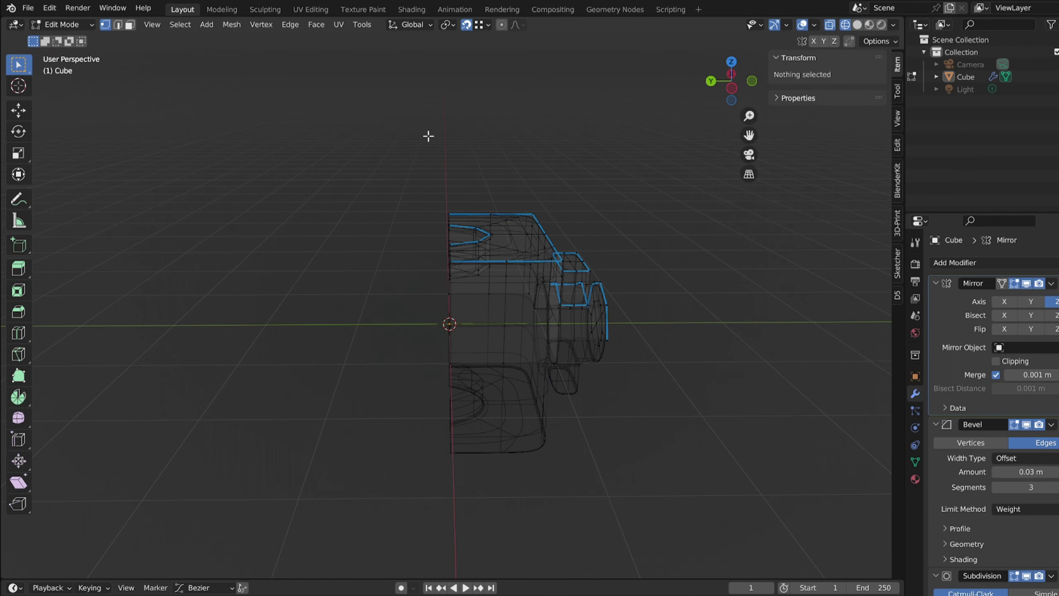
Enable the Y axis in the cube's Mirror modifier and display the model in solid shading in Object Mode
key("Tab")
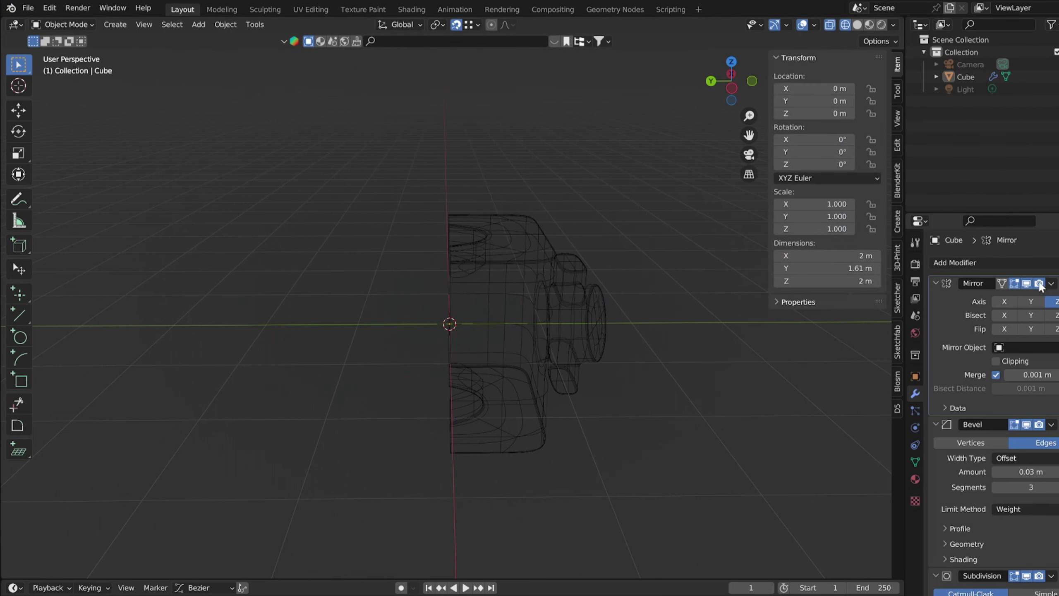
left_click(1022, 303)
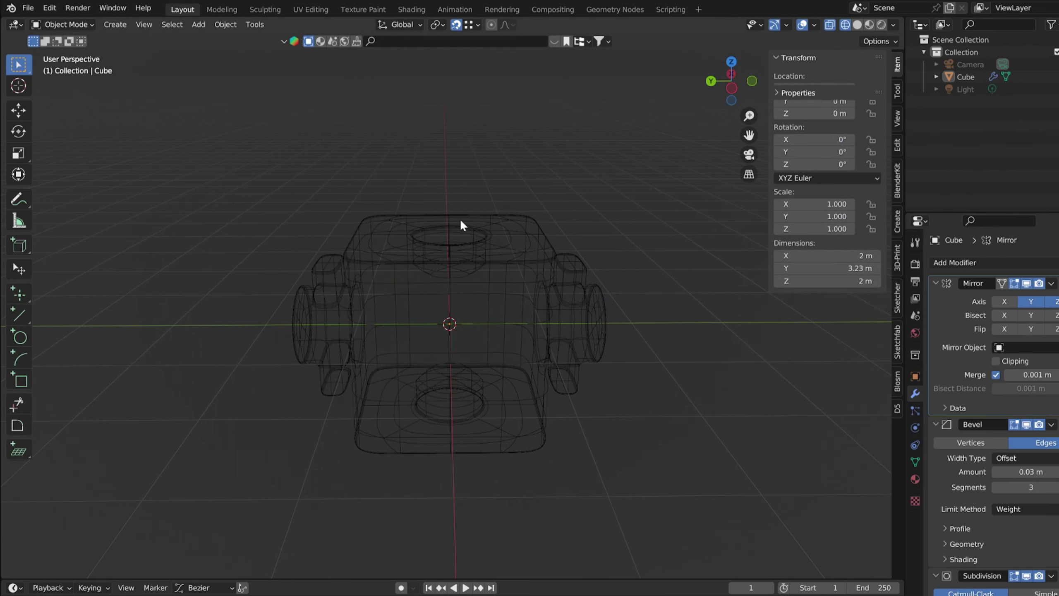
key("shift+z")
mouse_move(461, 219)
middle_mouse_down()
mouse_move(511, 249)
mouse_move(459, 258)
mouse_move(429, 230)
mouse_move(414, 173)
mouse_move(424, 192)
mouse_move(530, 234)
mouse_move(402, 234)
mouse_move(411, 184)
middle_mouse_up()
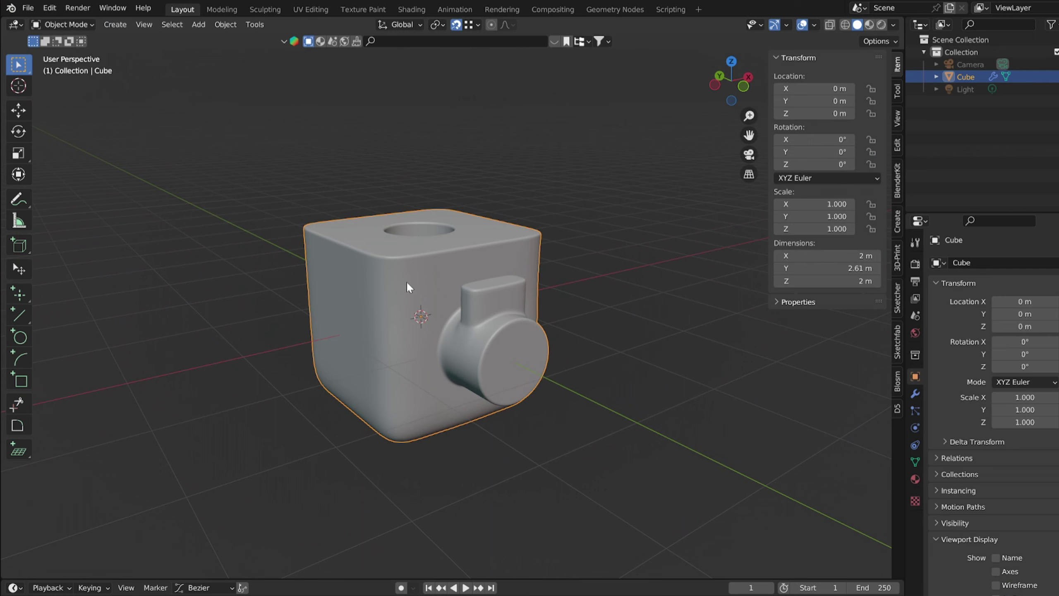
Select the cube's entire mesh in Edit Mode and symmetrize it with the direction +Z to -Z
middle_click_drag(407, 284, 438, 277)
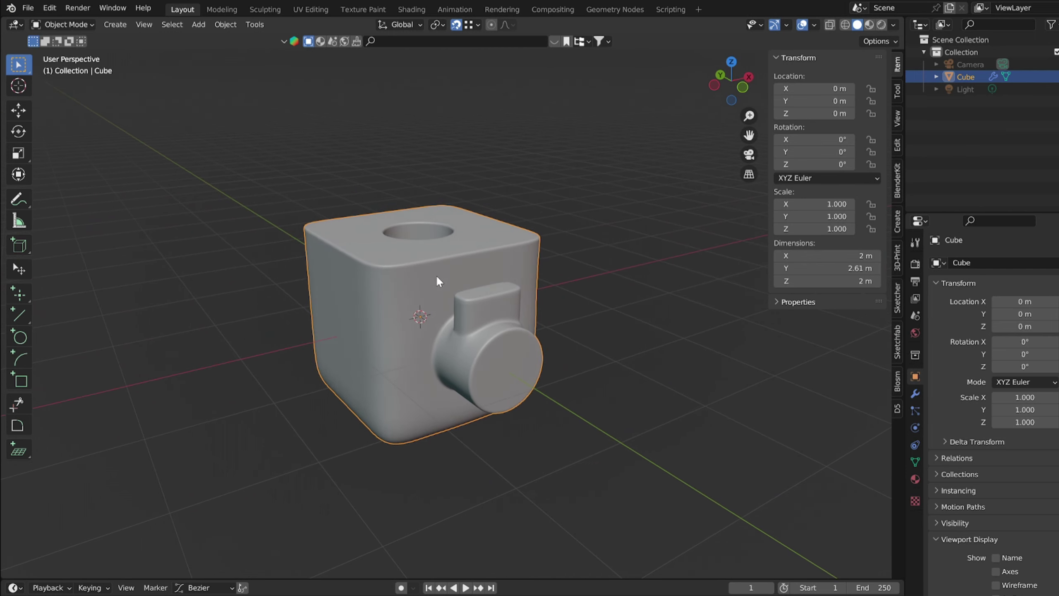
key("Tab")
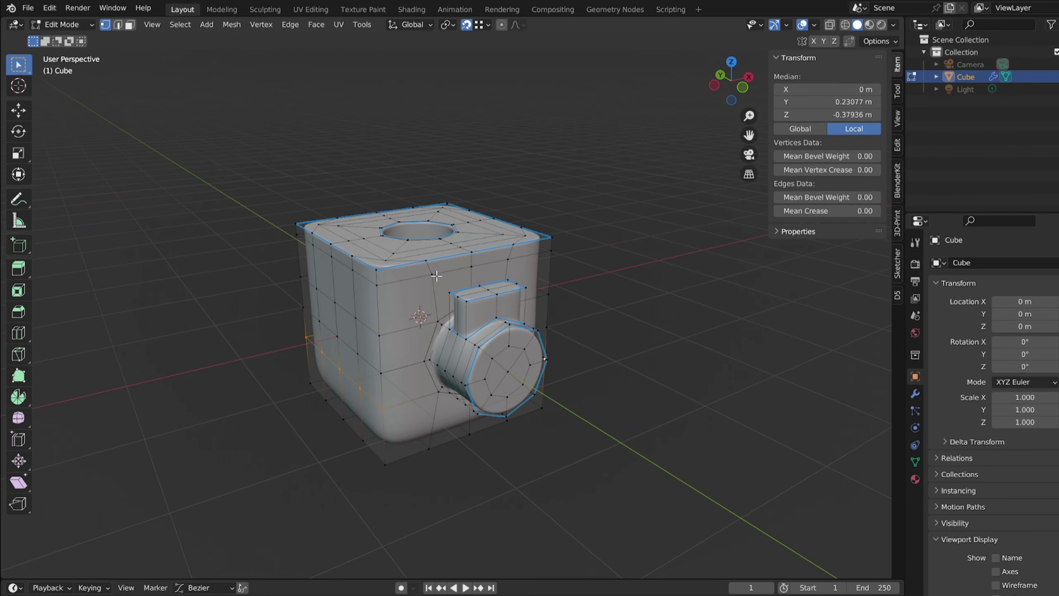
key("a")
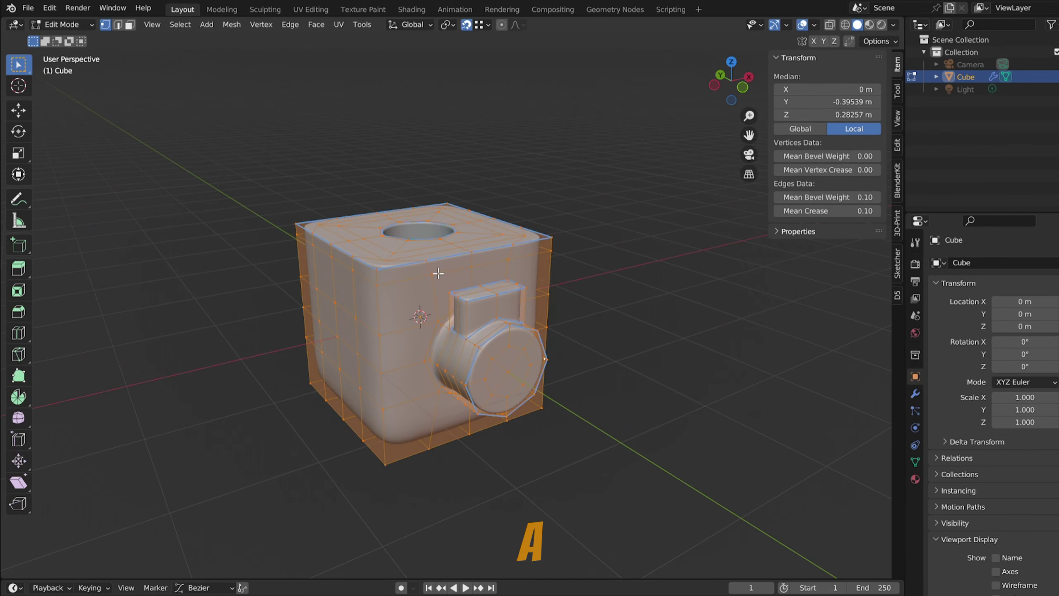
left_click(232, 25)
left_click(266, 206)
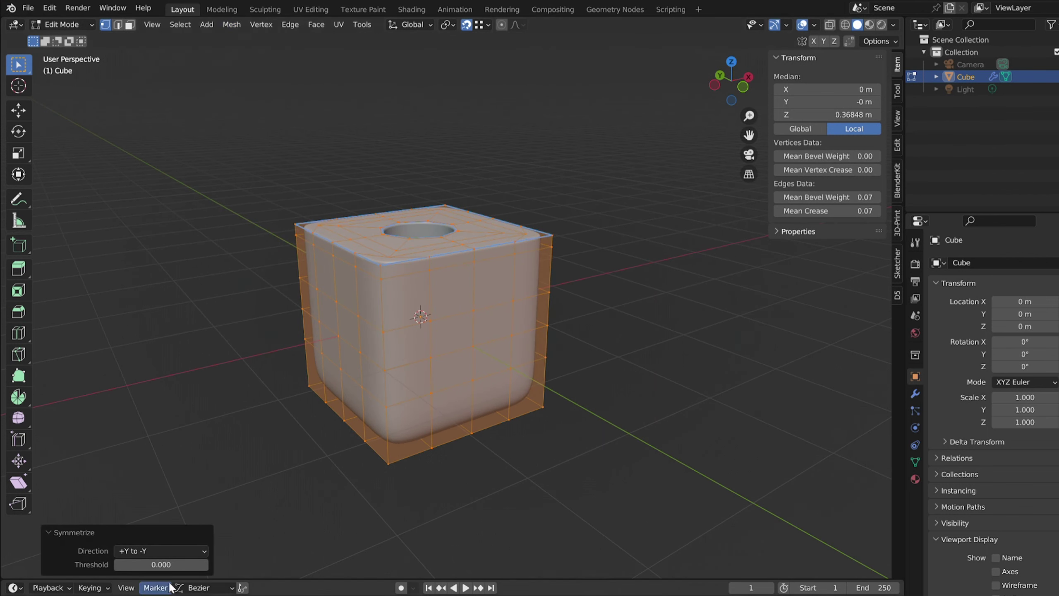
left_click(170, 550)
left_click(165, 464)
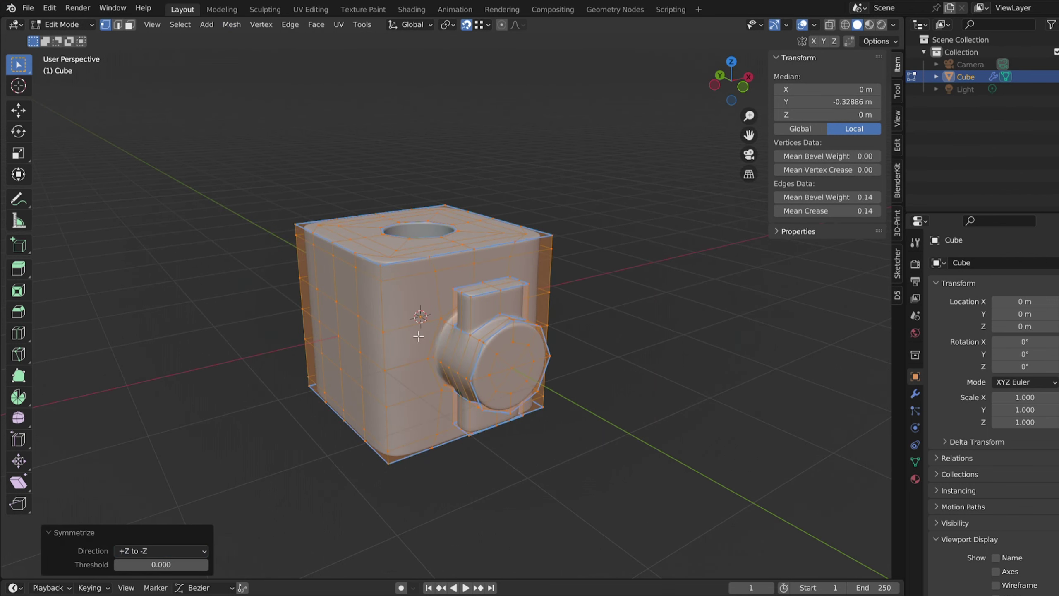
middle_click_drag(418, 337, 421, 294)
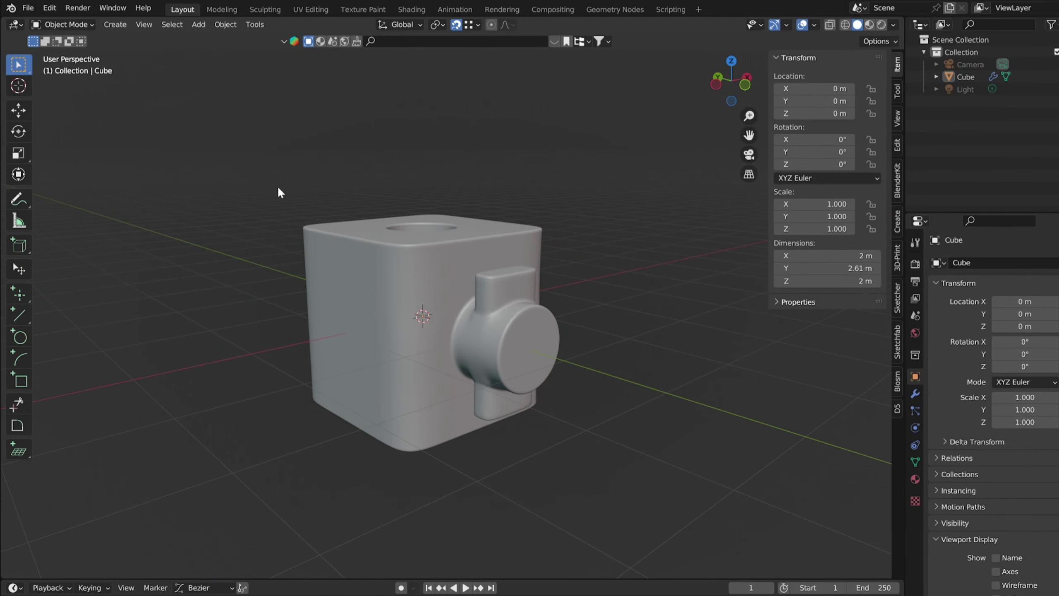
Symmetrize the entire mesh with the direction -Y to +Y and return to Object Mode
key("a")
key("Tab")
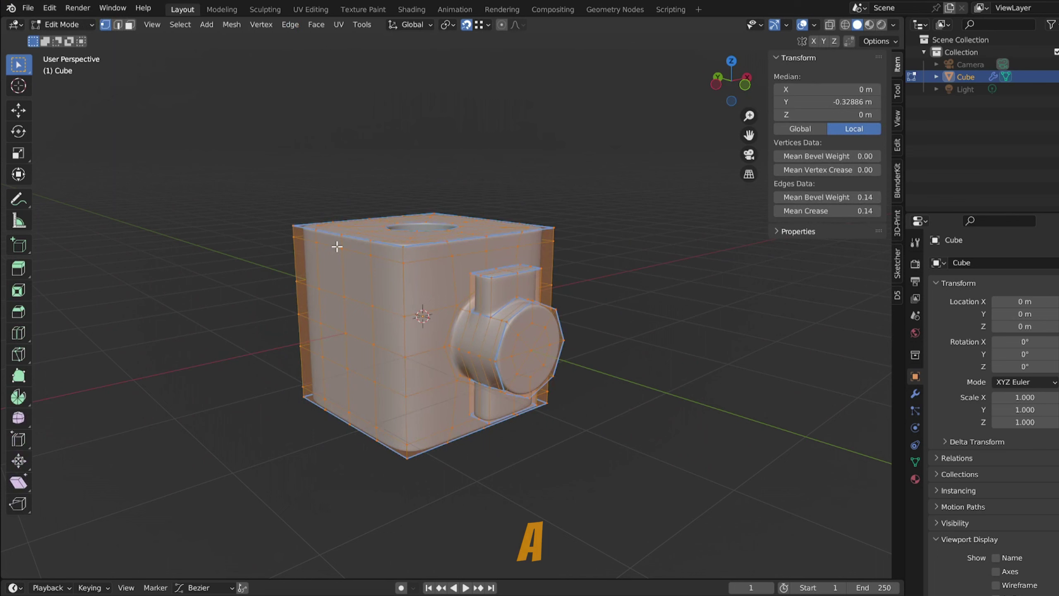
left_click(231, 25)
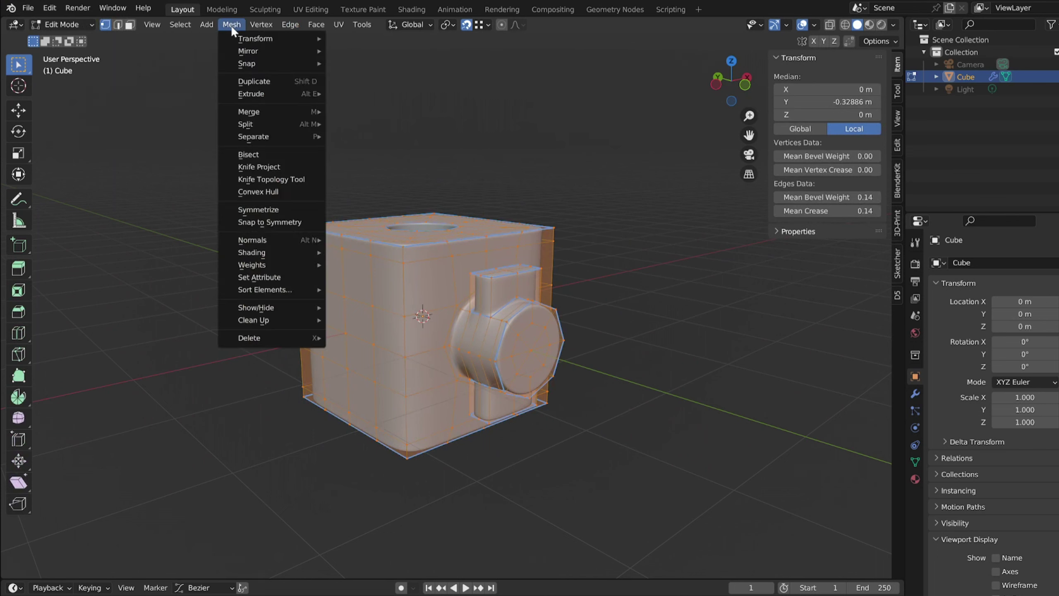
left_click(262, 209)
left_click(161, 551)
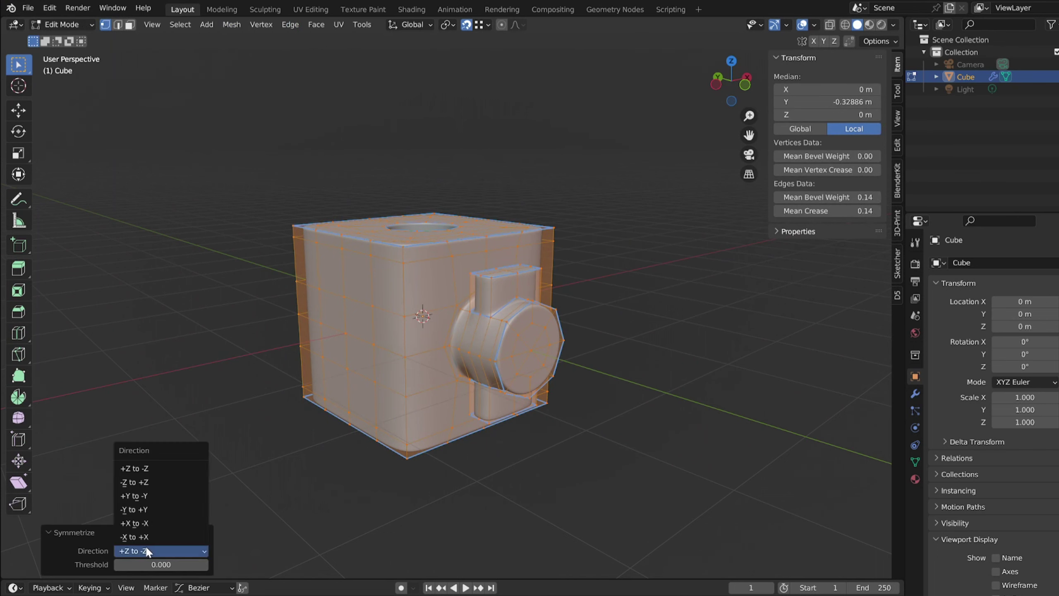
left_click(152, 514)
middle_click_drag(285, 324, 500, 321)
key("Tab")
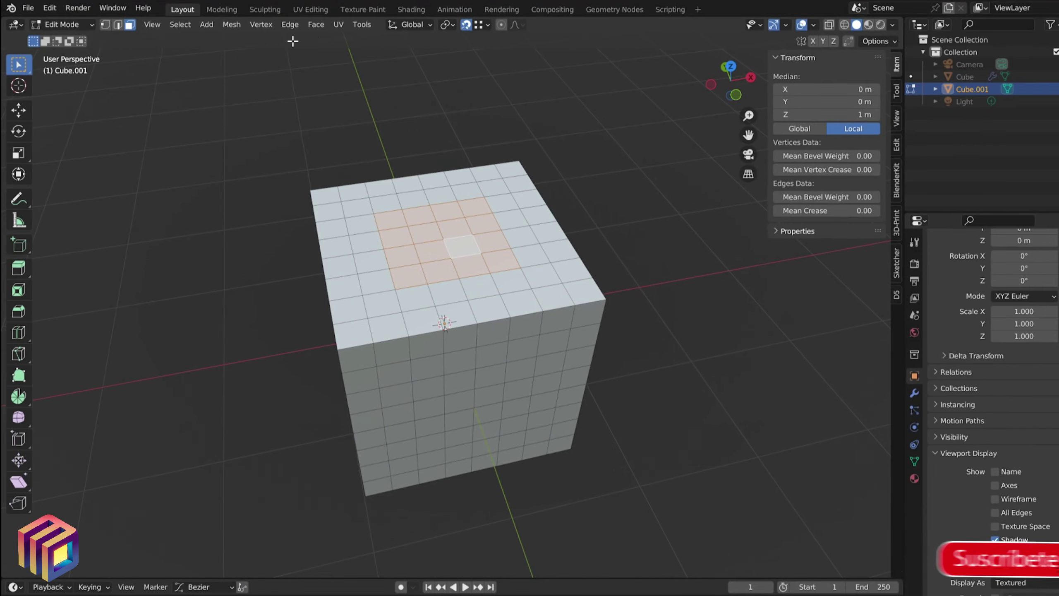
Shape the central faces on the top of the subdivided cube into a circle
key("shift+alt+s")
key("Escape")
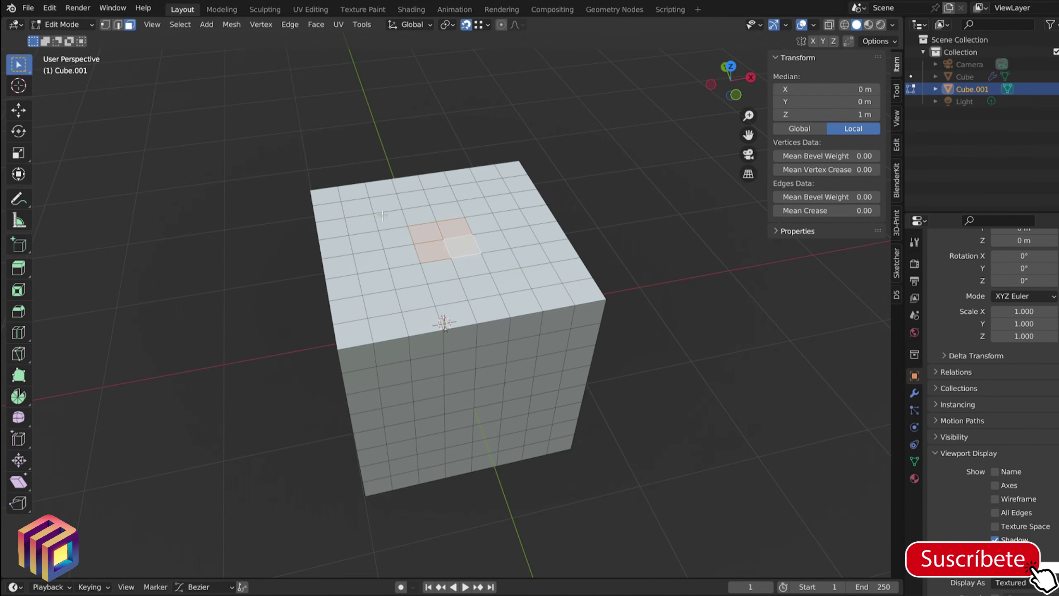
right_click(451, 201)
mouse_move(479, 197)
left_click(534, 209)
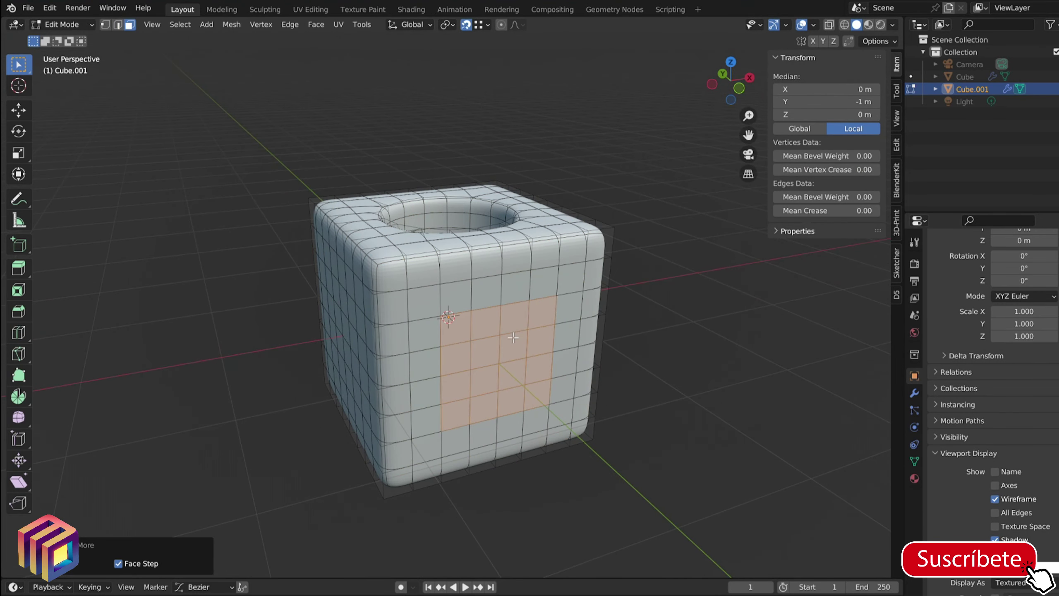
Round the selected front faces with To Sphere at factor 1, and inset and extrude them into a cylinder
left_click(232, 24)
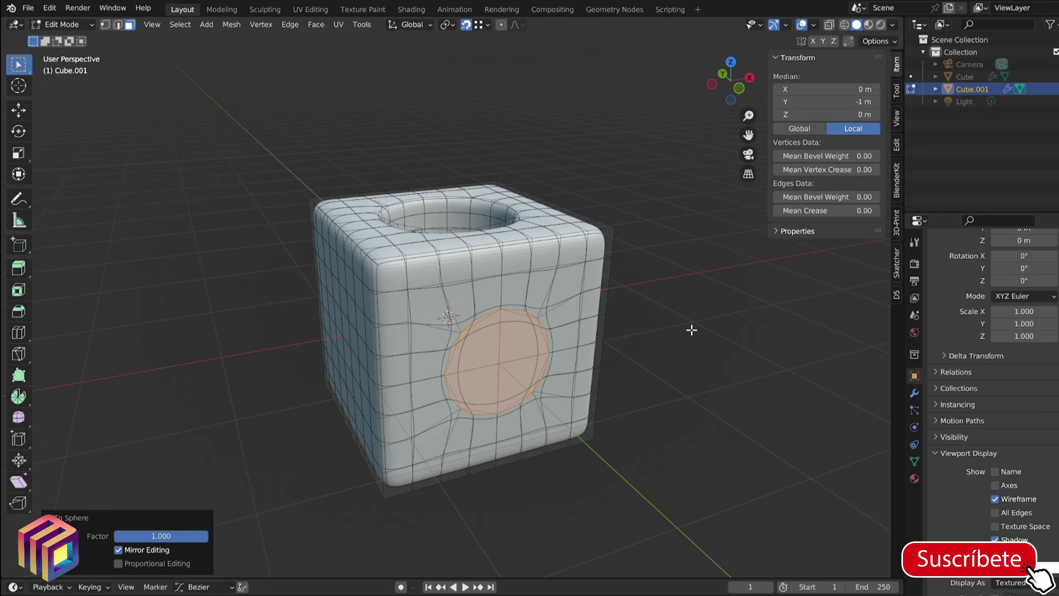
key("i")
left_click(634, 314)
key("e")
left_click(682, 364)
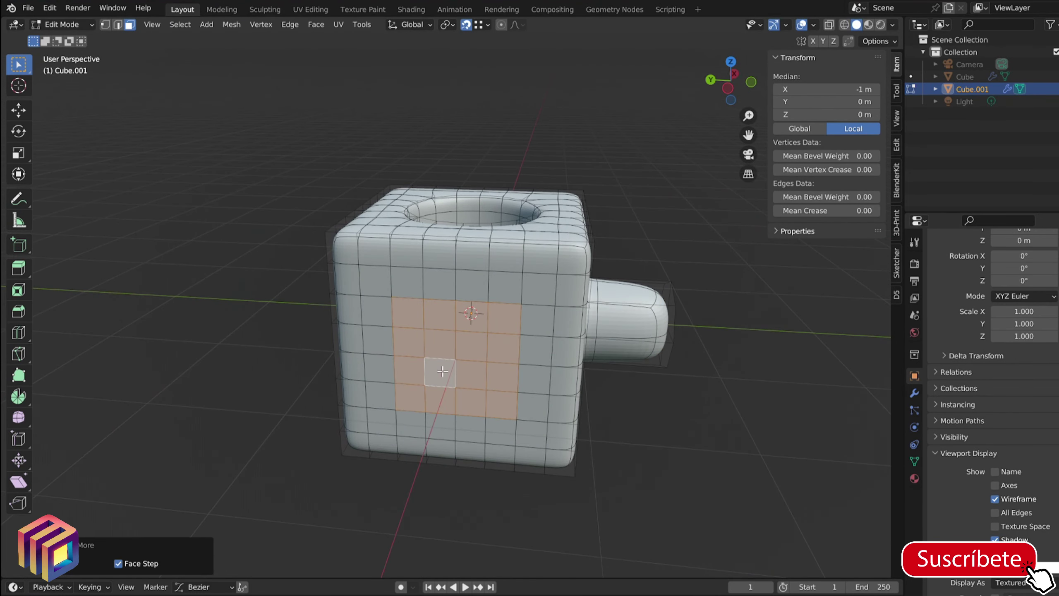
Round the selected faces on the cube's -X side with To Sphere and select the front cylinder's end faces
left_click(231, 24)
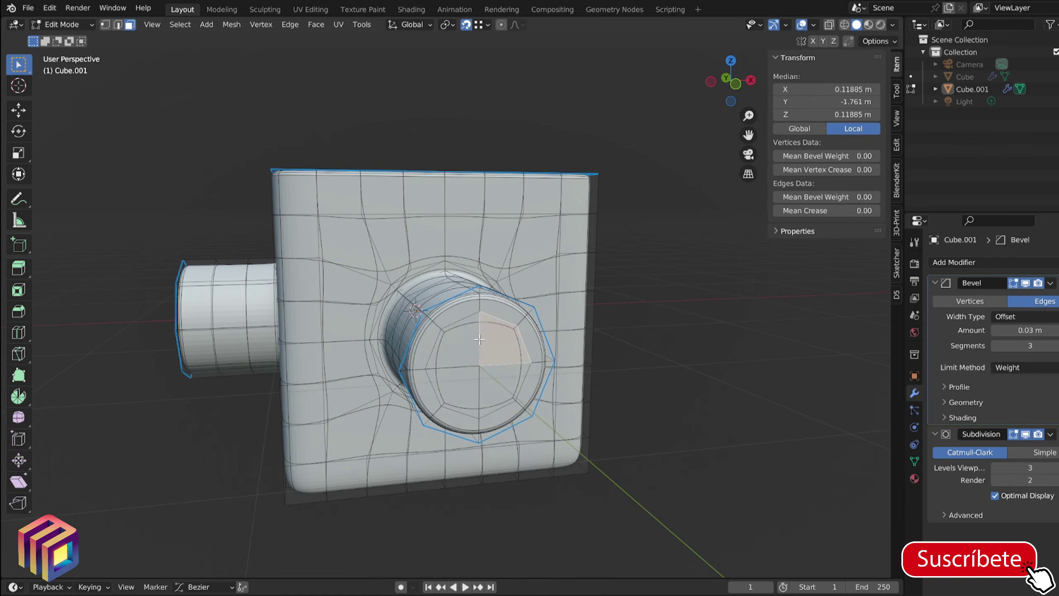
left_click(500, 311, "ctrl")
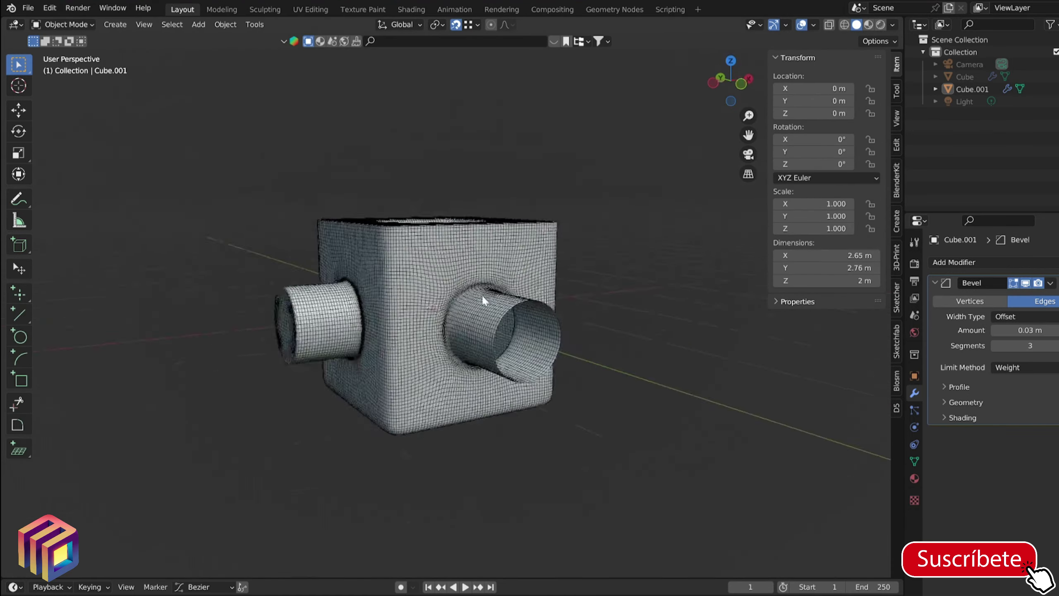
Symmetrize the whole mesh of the second cube with the direction -X to +X
middle_click_drag(485, 300, 438, 236)
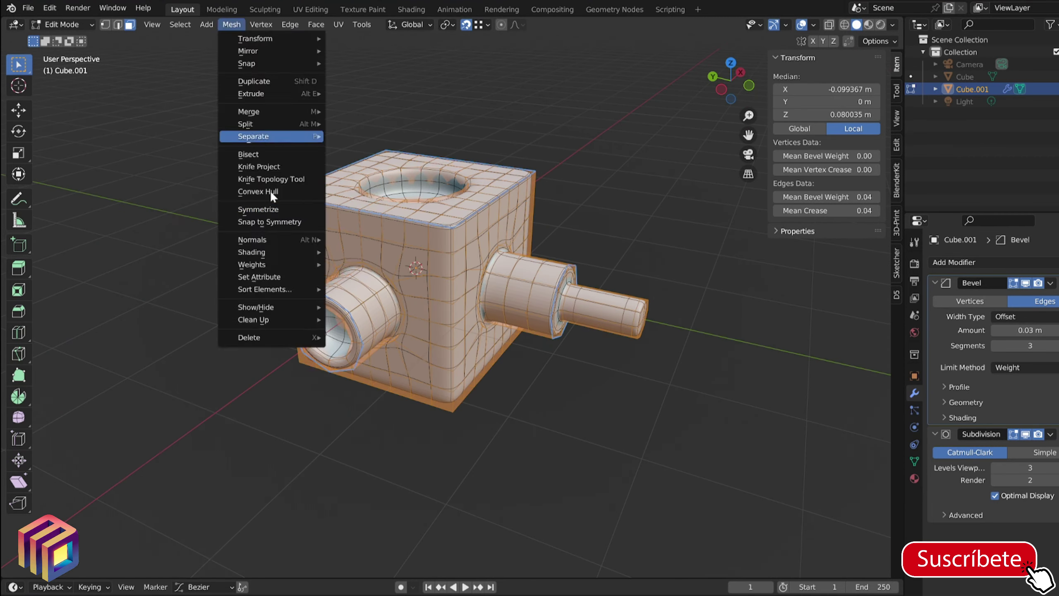
left_click(269, 208)
left_click(161, 550)
left_click(173, 538)
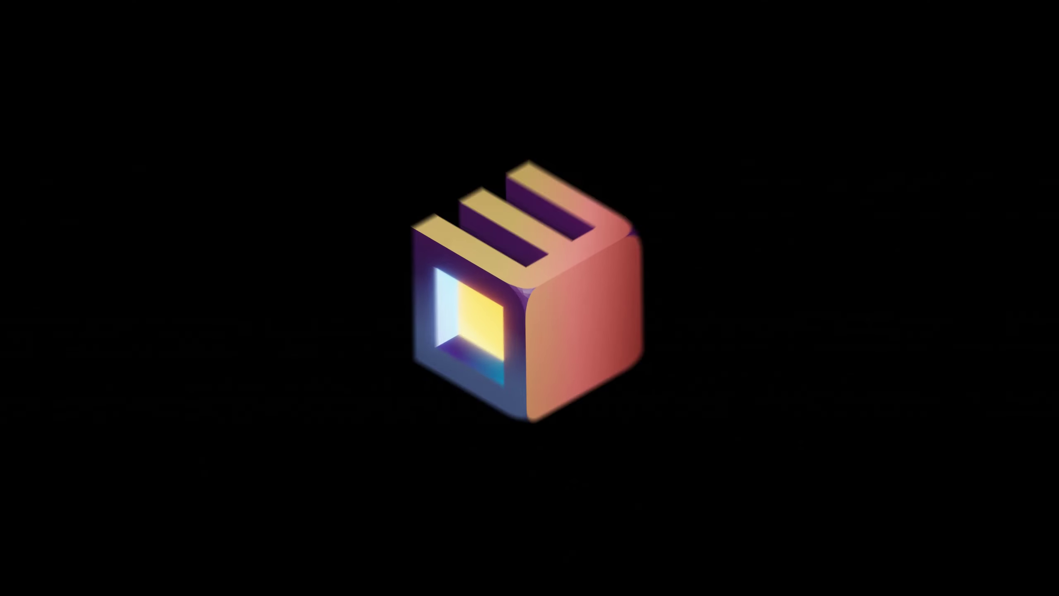